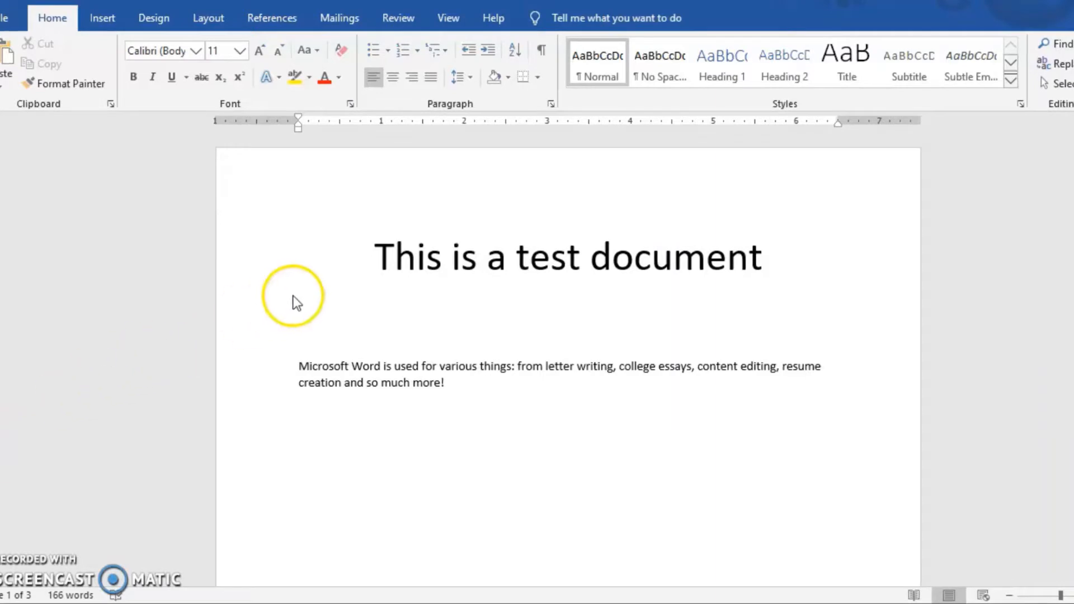
pyautogui.click(203, 57)
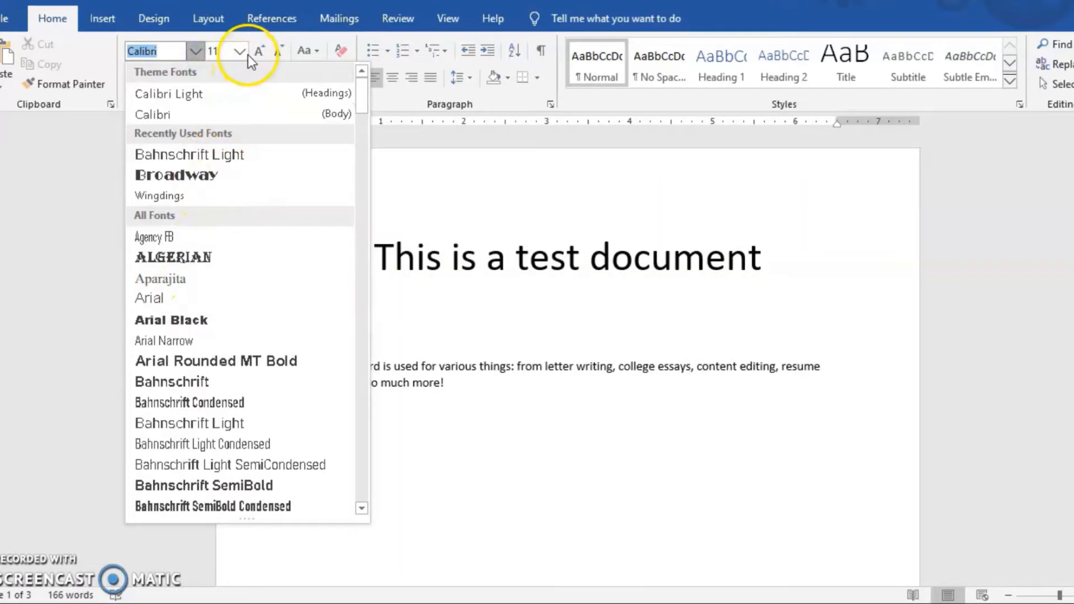
pyautogui.click(246, 54)
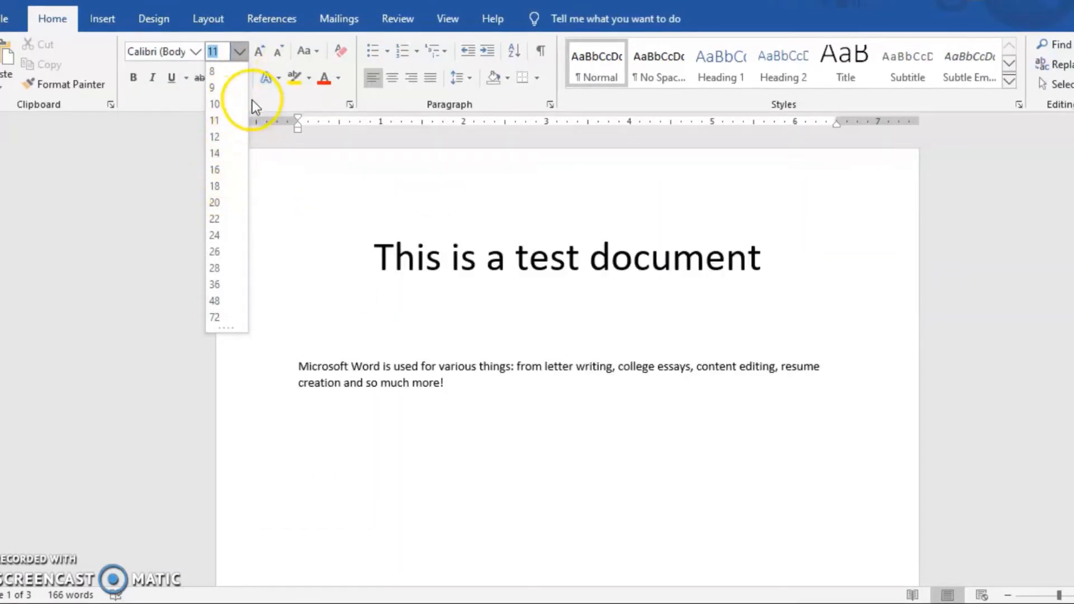
pyautogui.click(326, 172)
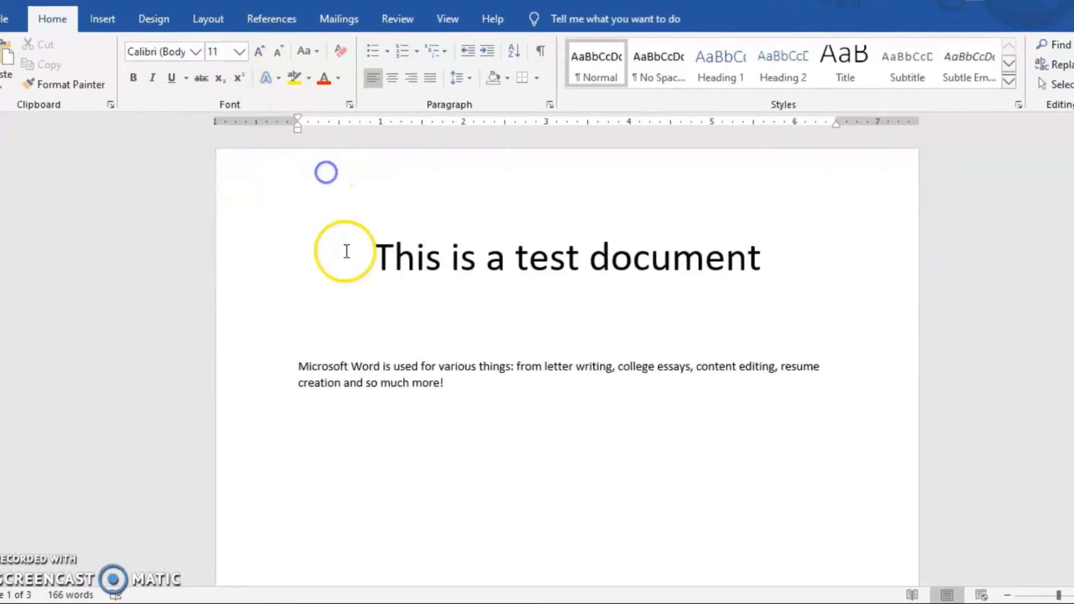
# Change the font of the title "This is a test document" to Century Gothic
pyautogui.moveTo(346, 251); pyautogui.dragTo(378, 247)
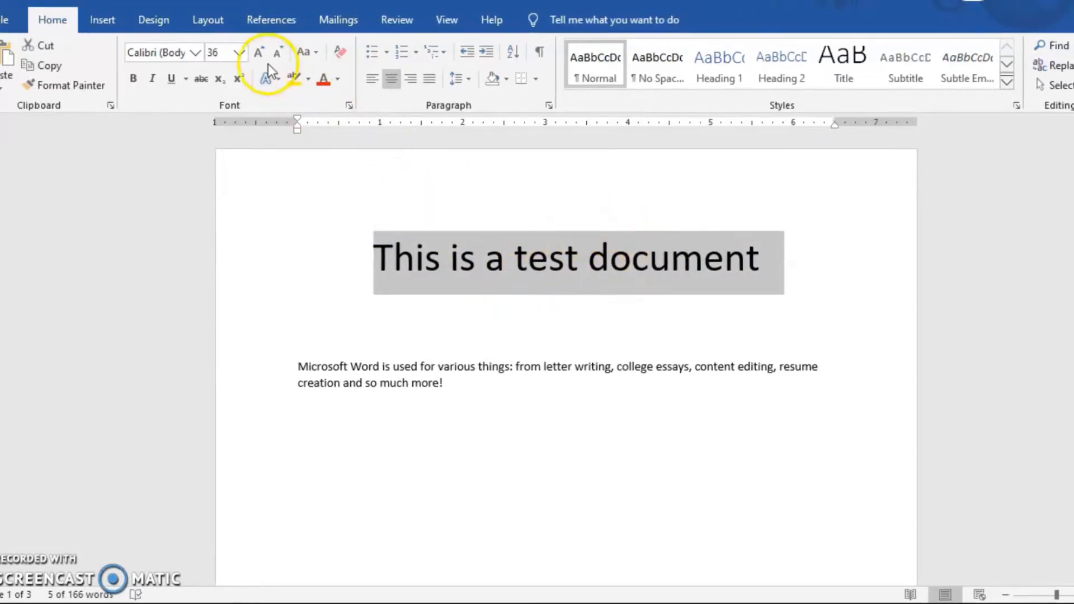
pyautogui.click(239, 56)
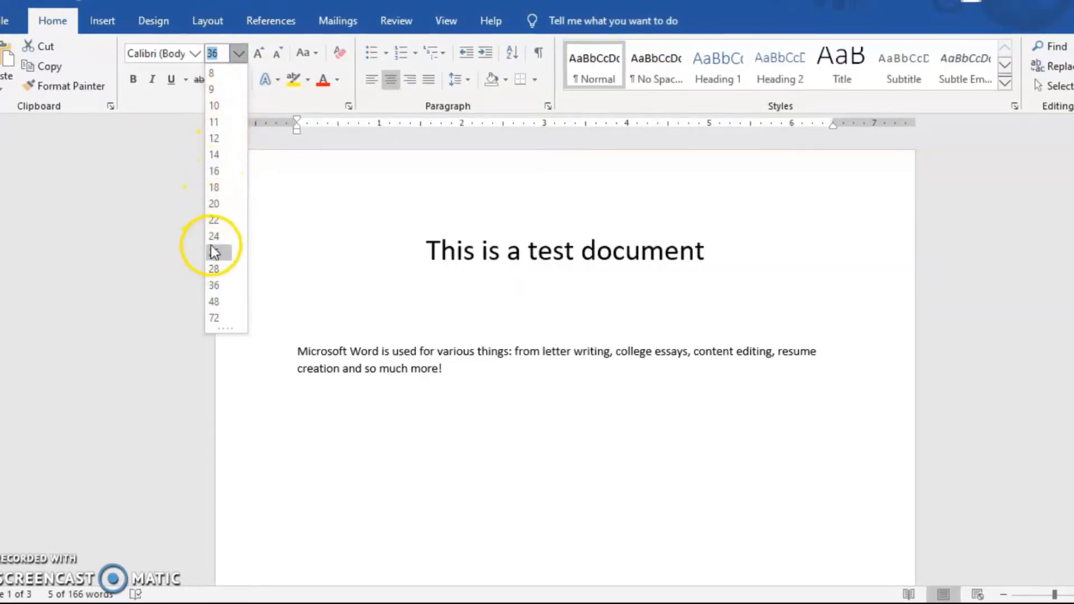
pyautogui.click(240, 53)
pyautogui.click(240, 55)
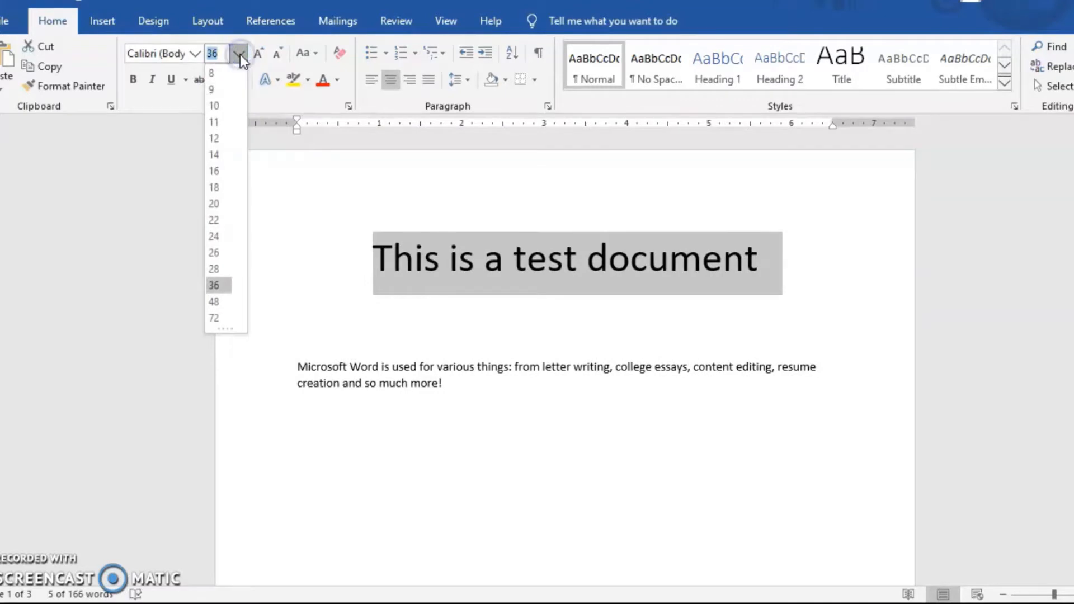
pyautogui.click(240, 55)
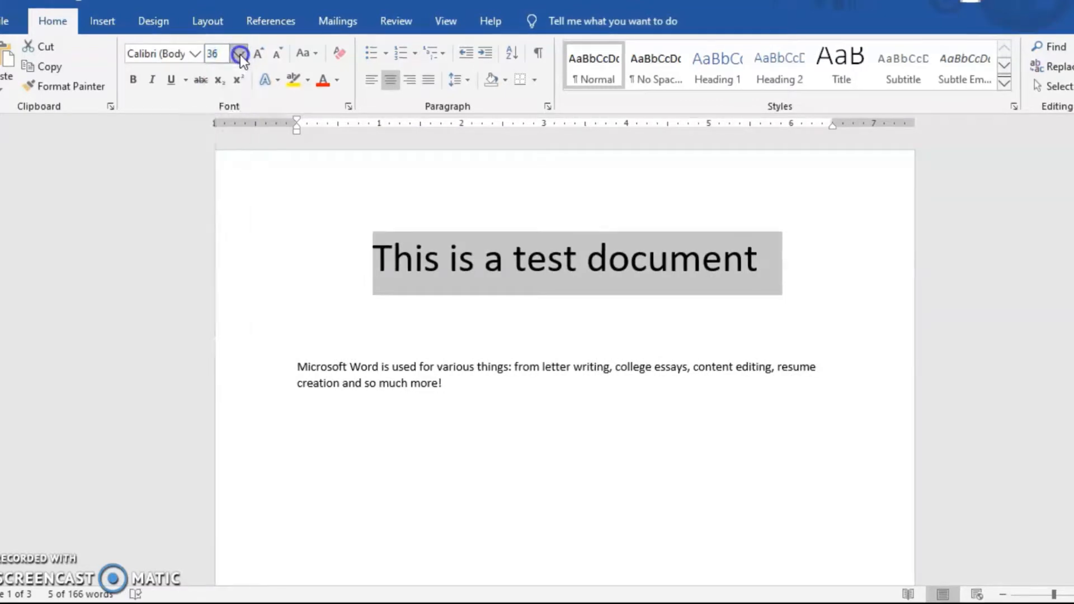
pyautogui.click(197, 53)
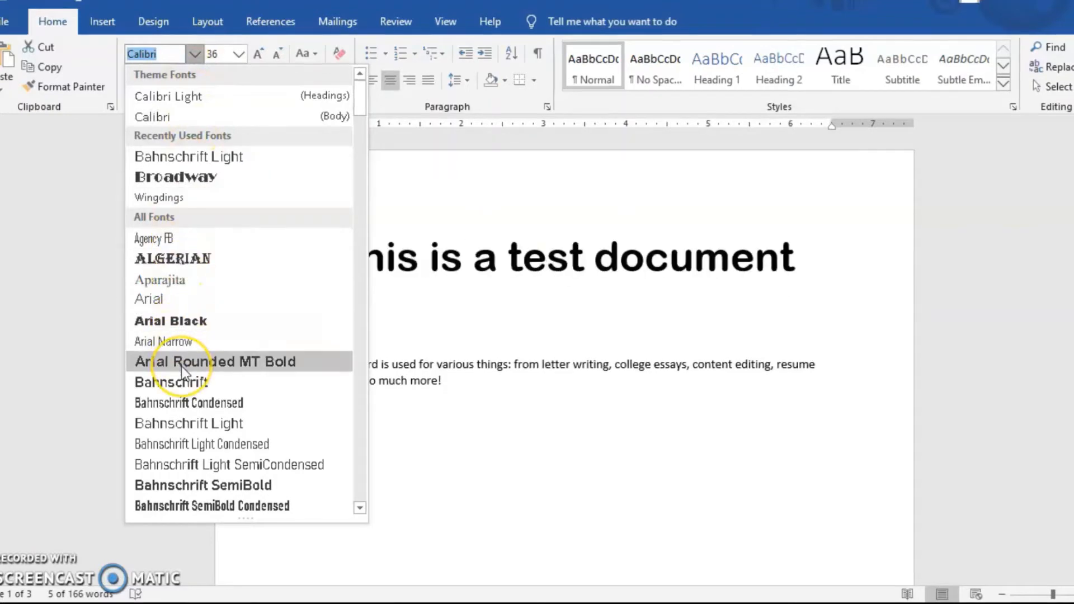
pyautogui.scroll(-12, 181, 366)
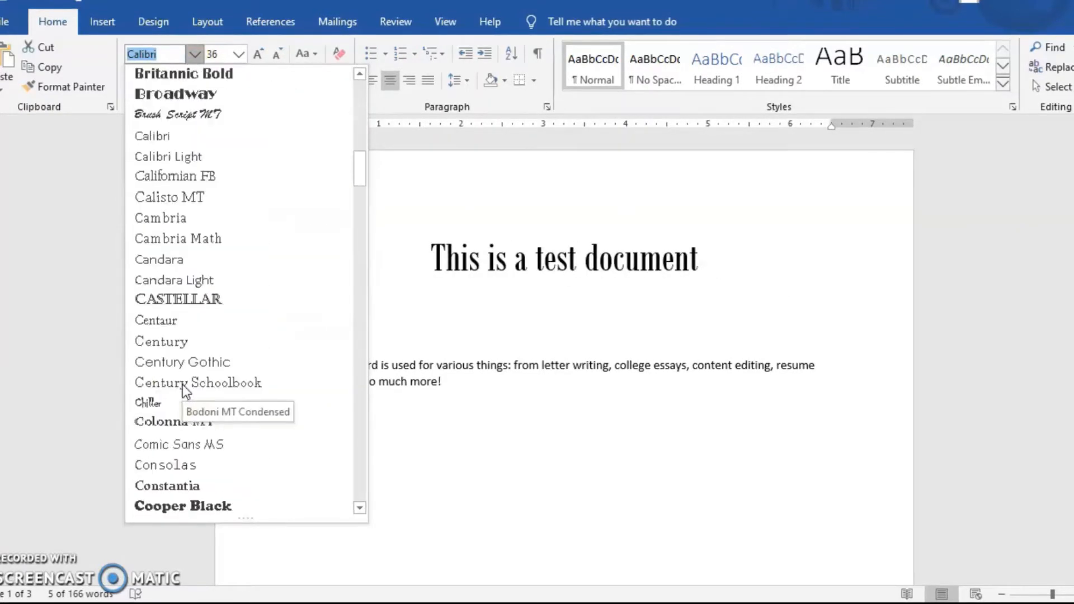
pyautogui.scroll(-1, 182, 384)
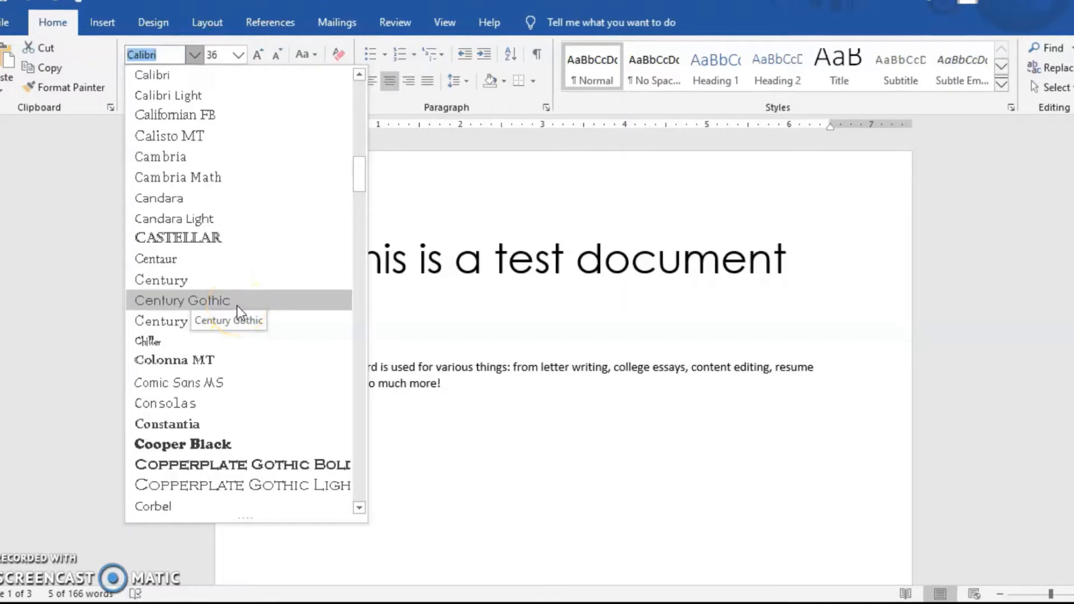
pyautogui.scroll(1, 240, 307)
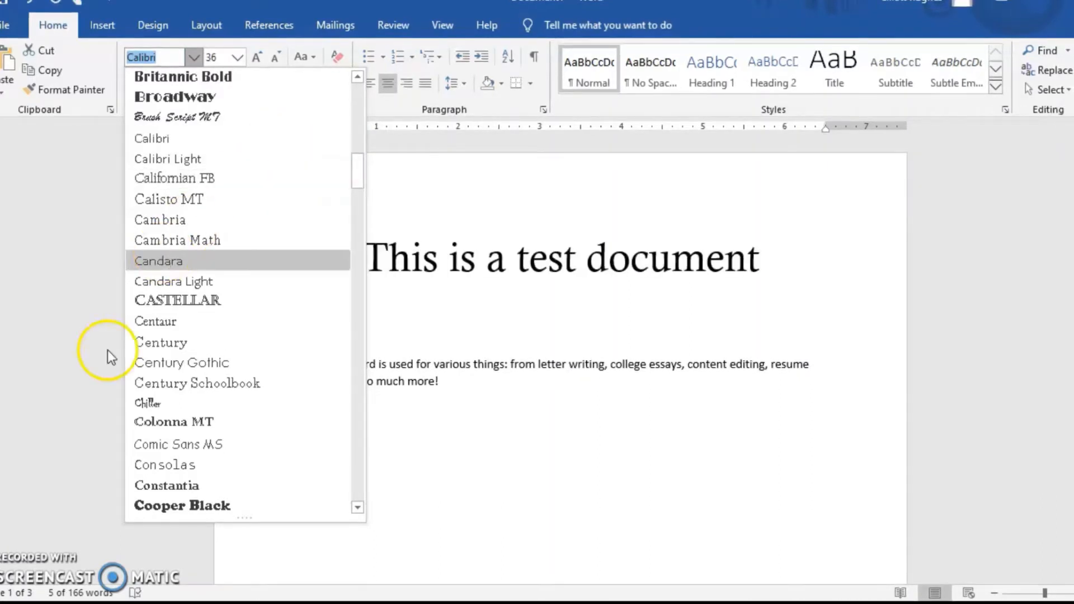
pyautogui.click(178, 361)
pyautogui.click(715, 305)
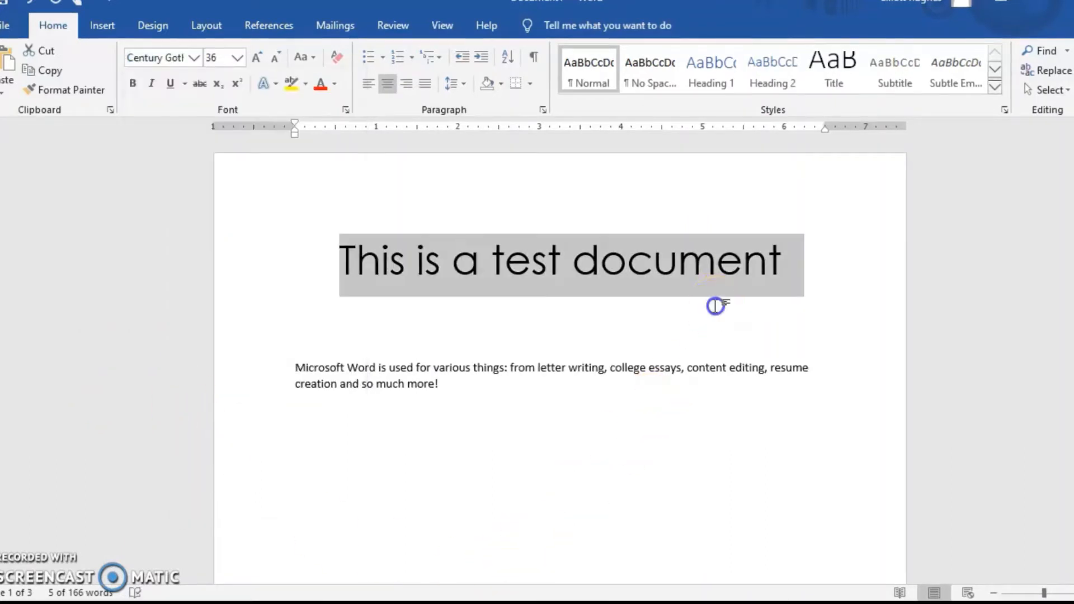
# Give the title text a custom dark green font color with hex value #077330
pyautogui.moveTo(837, 249); pyautogui.dragTo(266, 242)
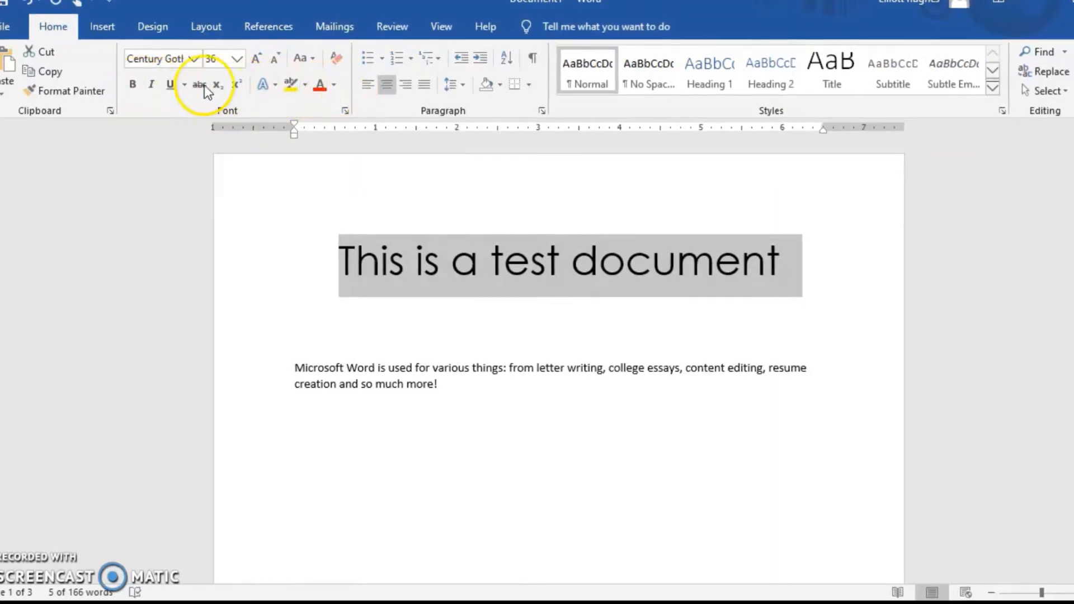
pyautogui.click(335, 85)
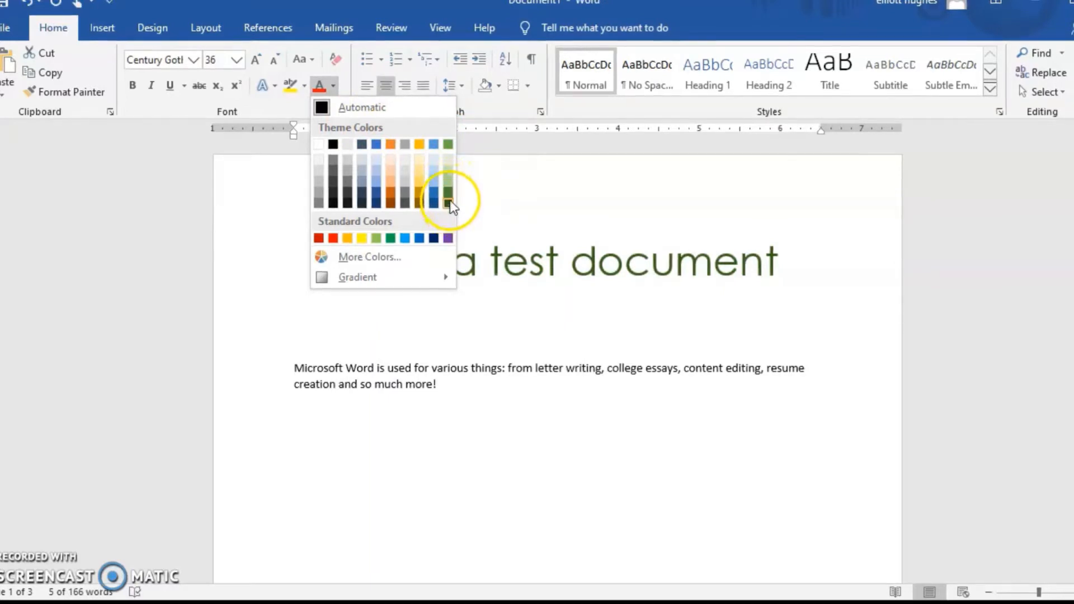
pyautogui.click(369, 259)
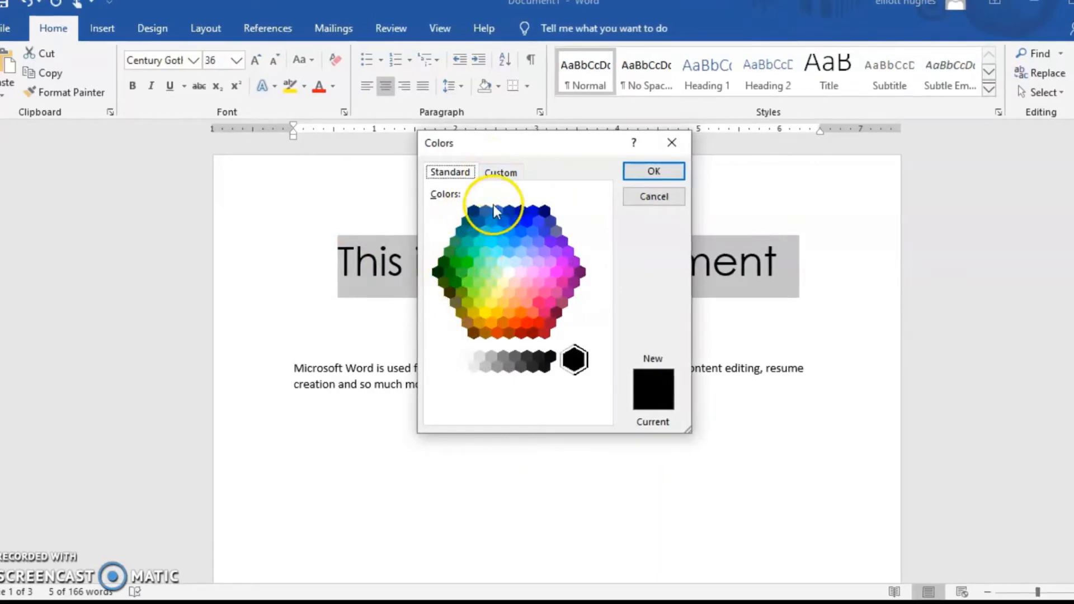
pyautogui.click(503, 172)
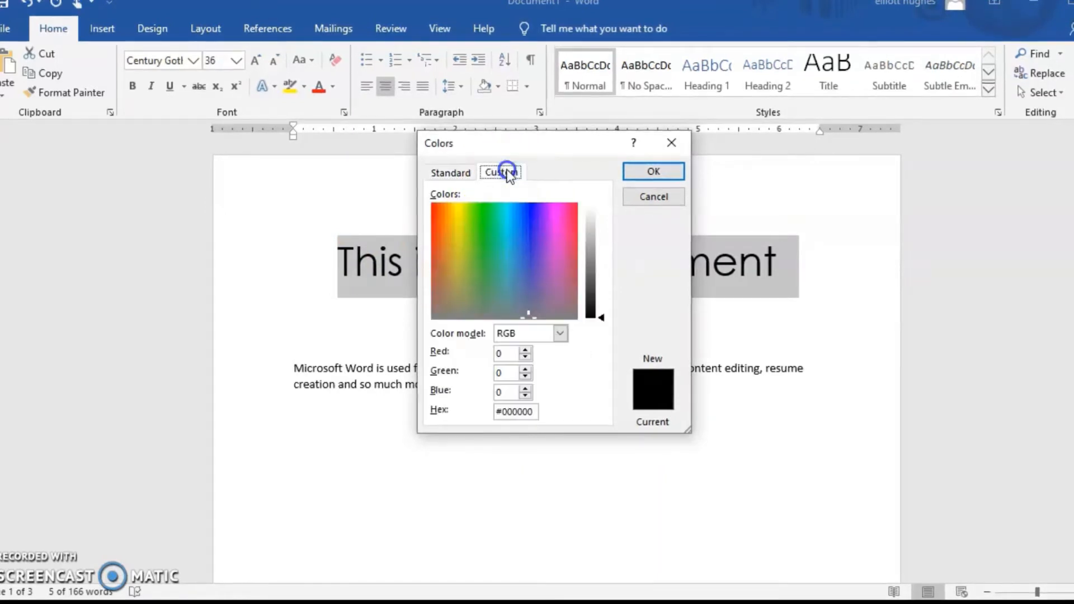
pyautogui.moveTo(502, 236); pyautogui.dragTo(526, 203)
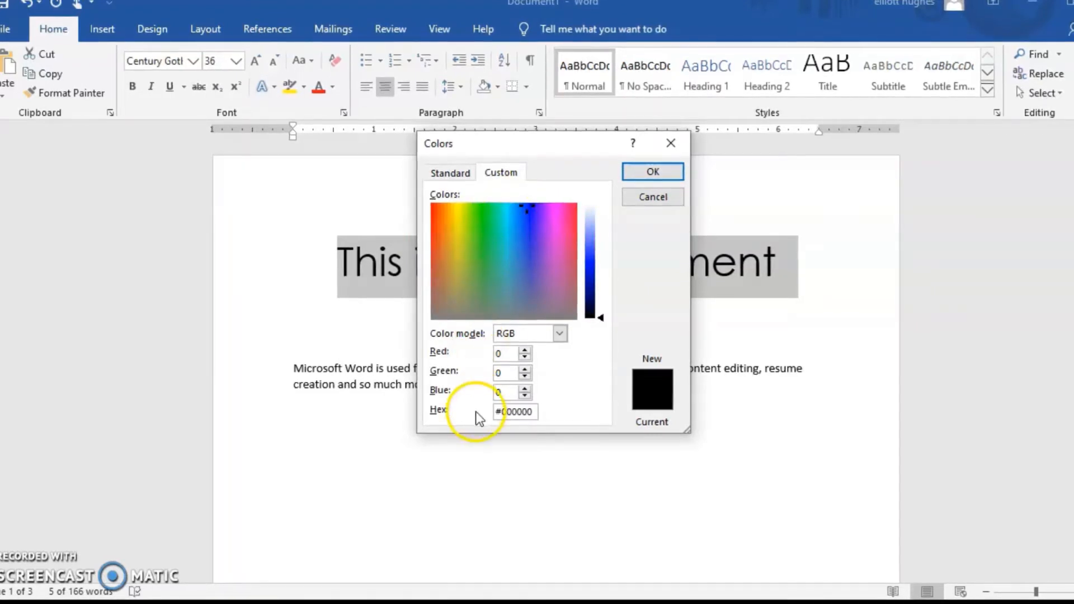
pyautogui.moveTo(498, 410); pyautogui.dragTo(537, 413)
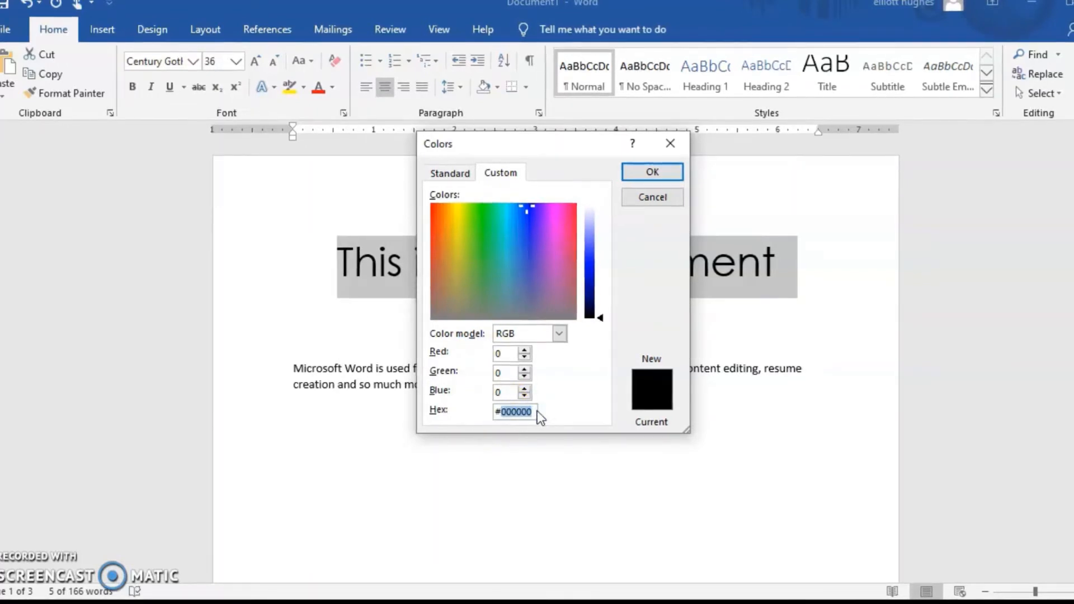
pyautogui.click(488, 217)
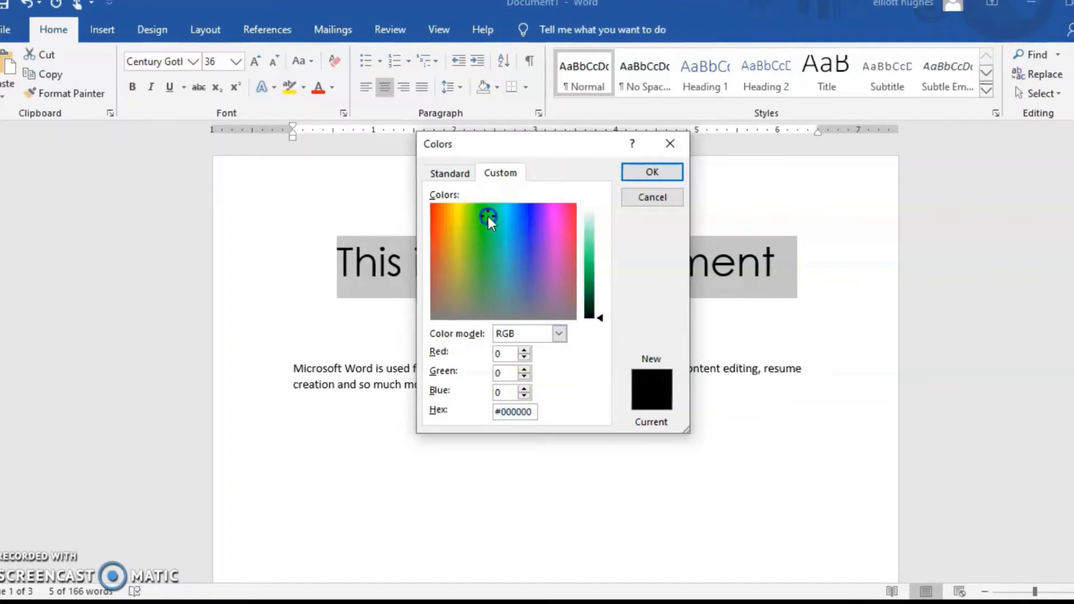
pyautogui.click(597, 314)
pyautogui.moveTo(599, 316); pyautogui.dragTo(596, 291)
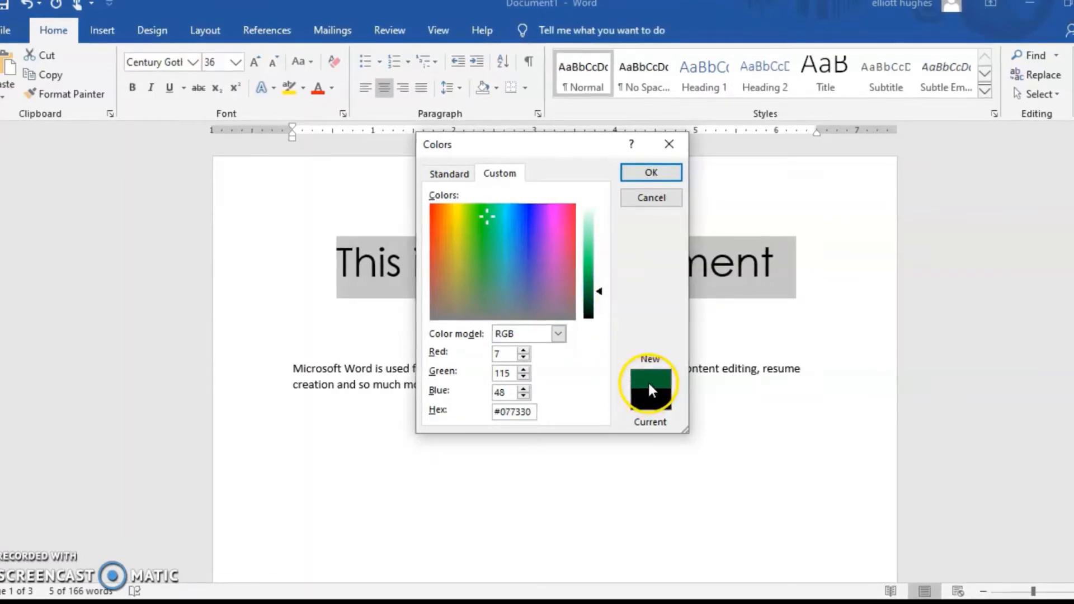
pyautogui.click(658, 174)
pyautogui.click(639, 308)
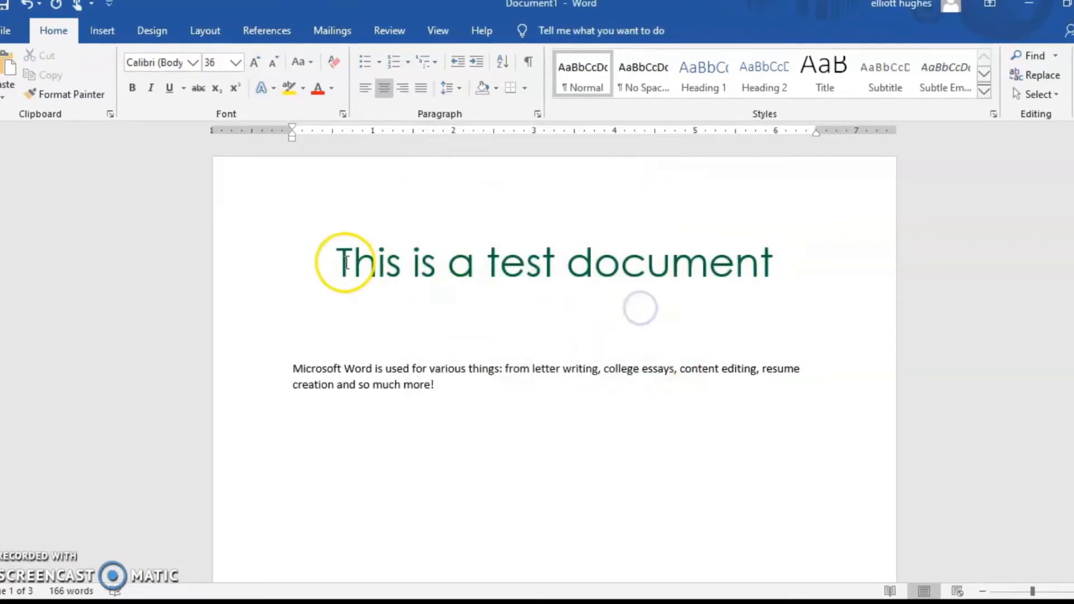
# Make the whole title "This is a test document" bold
pyautogui.moveTo(319, 264); pyautogui.dragTo(903, 249)
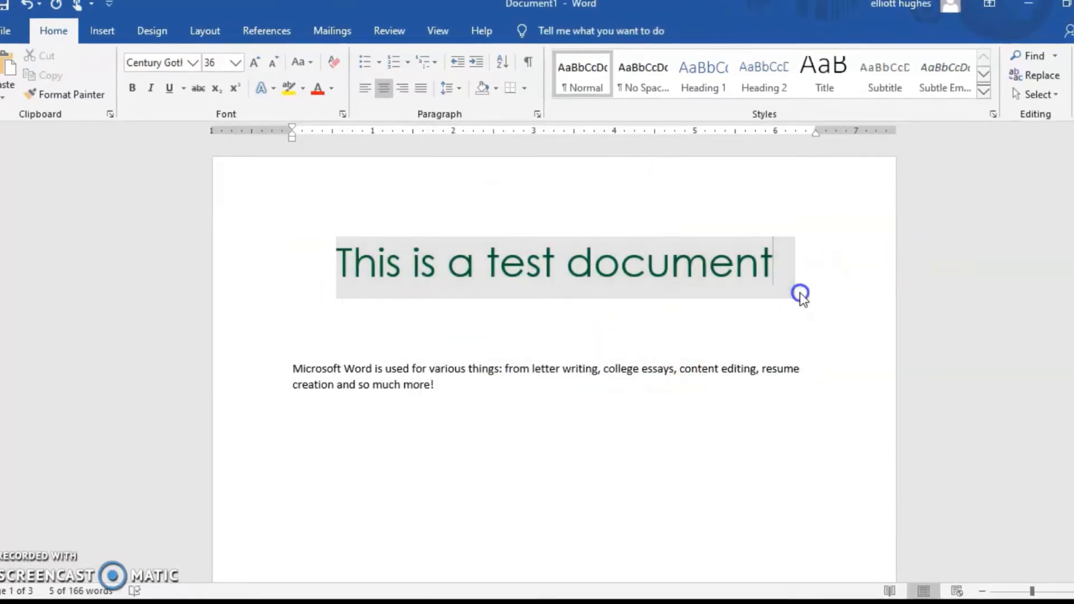
pyautogui.moveTo(800, 293); pyautogui.dragTo(344, 283)
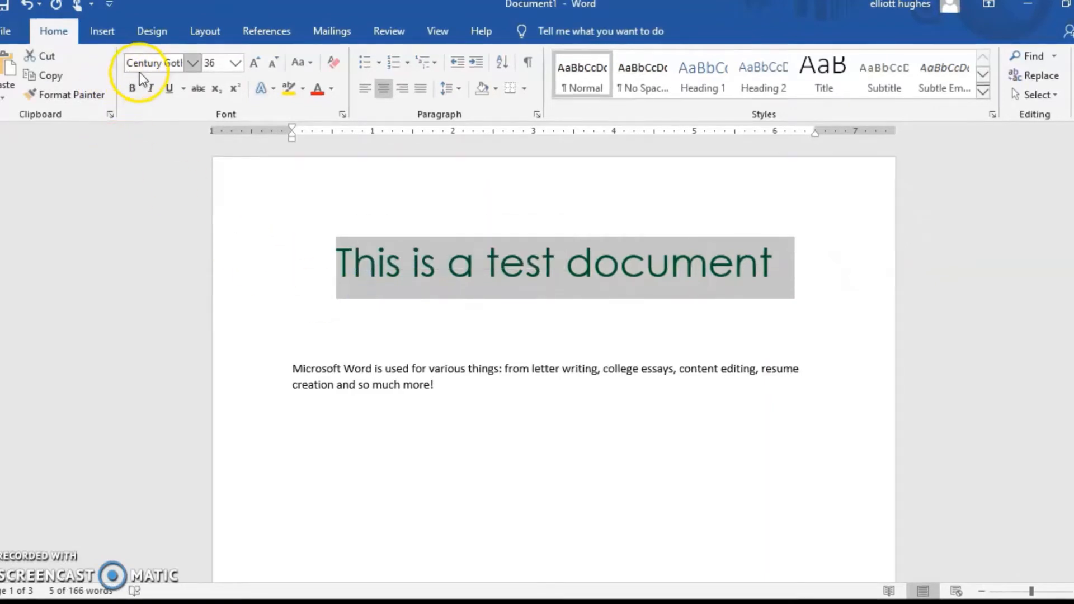
pyautogui.click(131, 90)
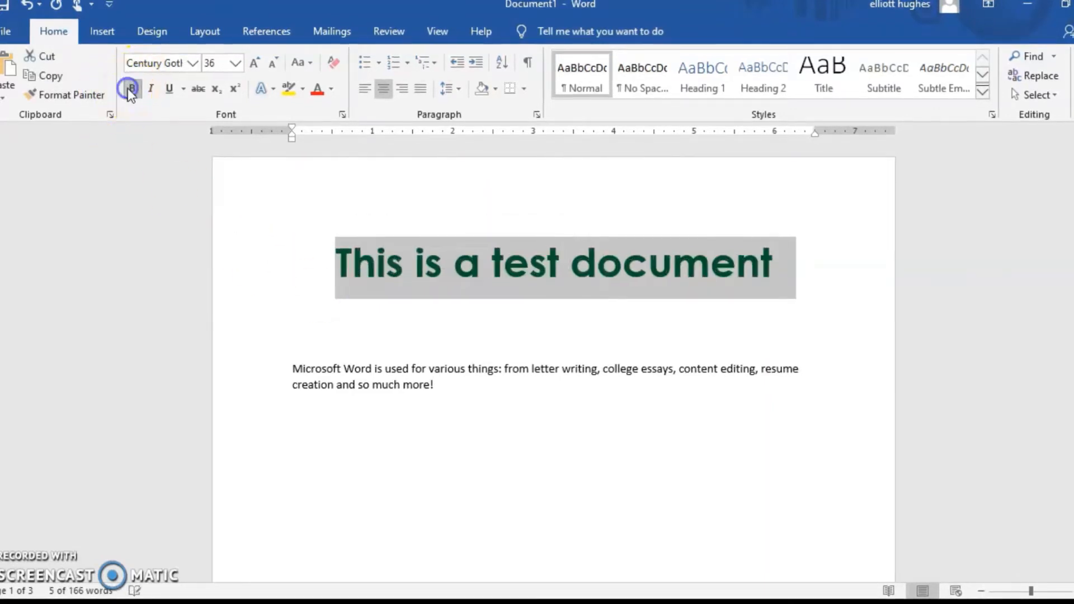
pyautogui.click(129, 127)
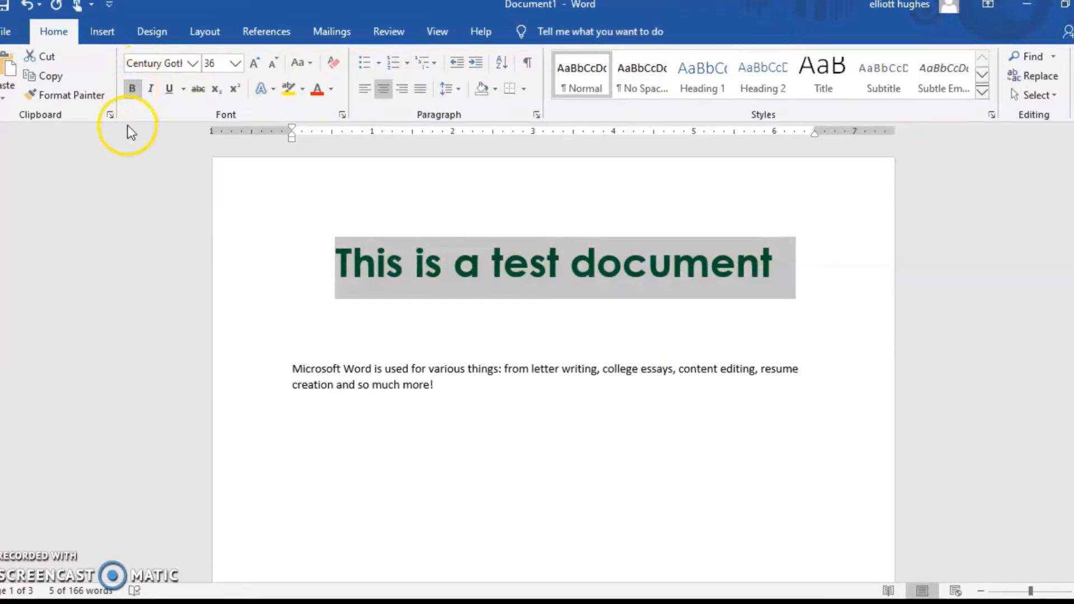
# Try underline and italic formatting on the title one at a time, switching each off again
pyautogui.click(168, 89)
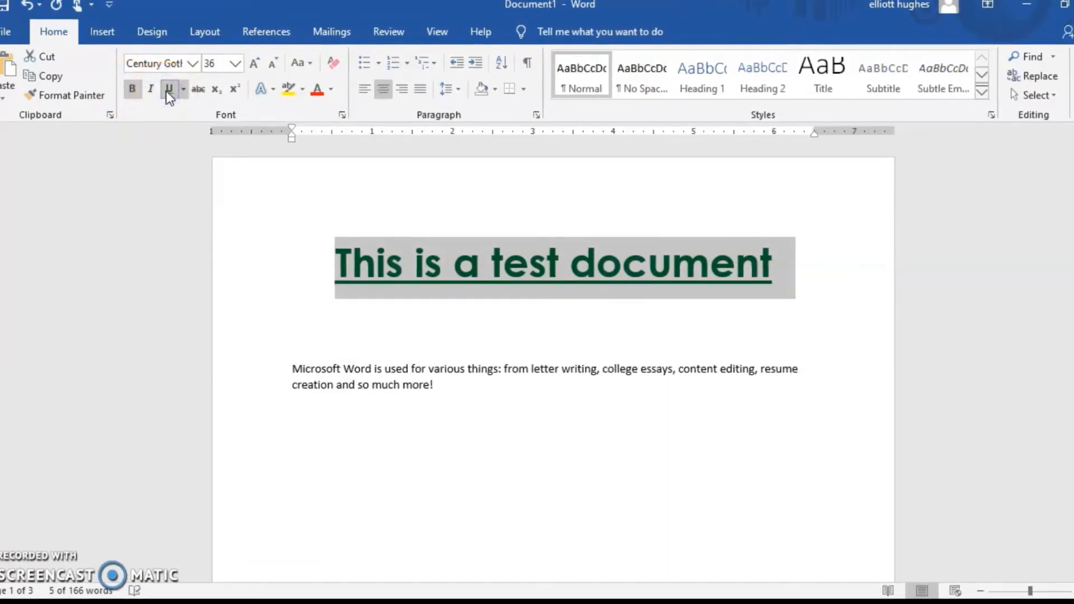
pyautogui.click(168, 90)
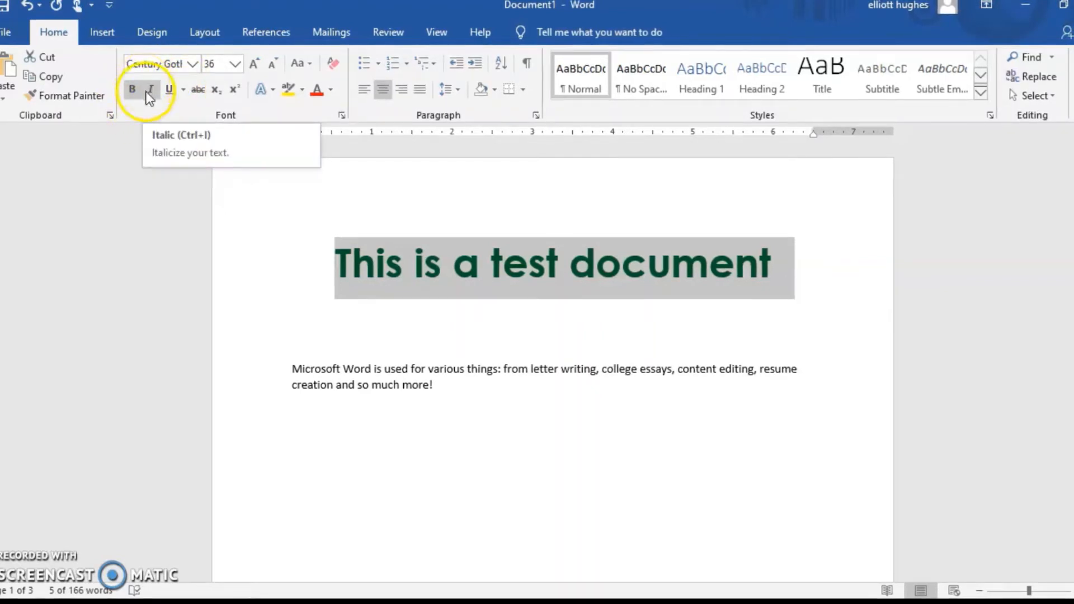
pyautogui.click(150, 91)
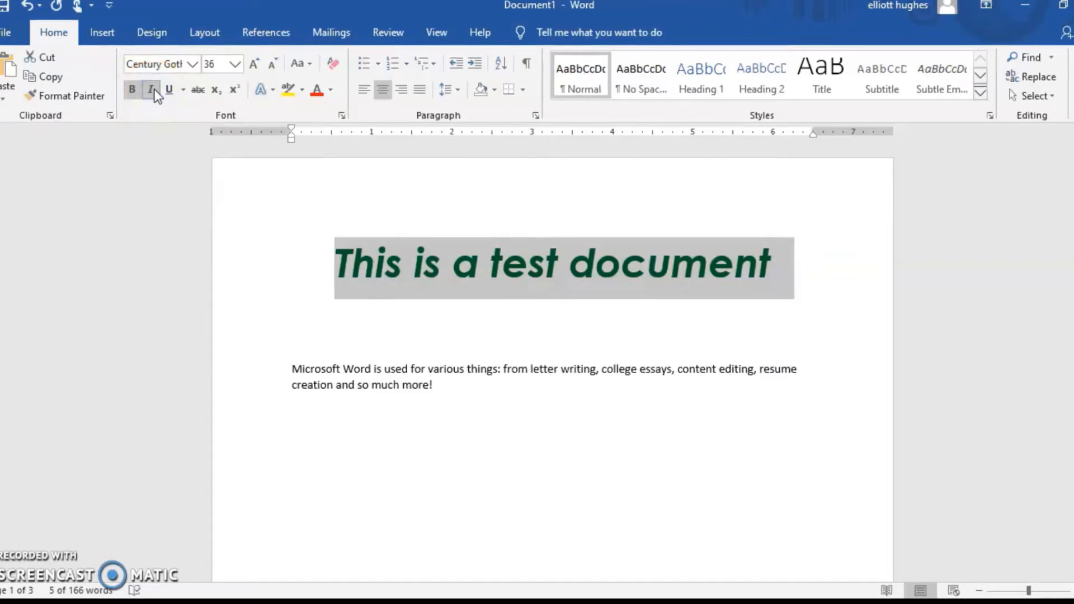
pyautogui.click(151, 89)
pyautogui.click(341, 263)
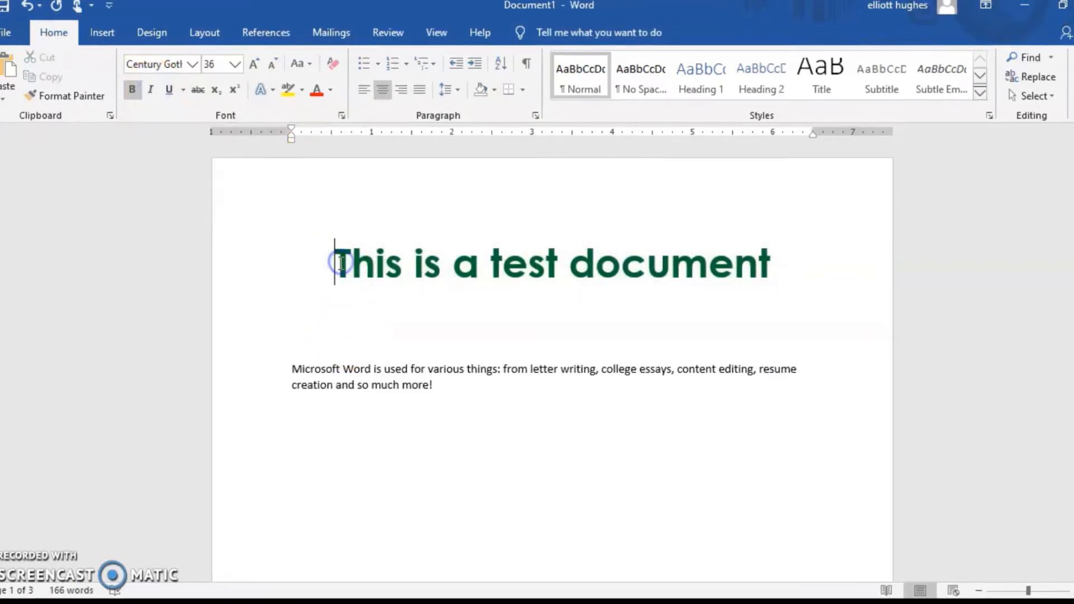
pyautogui.moveTo(340, 263); pyautogui.dragTo(795, 267)
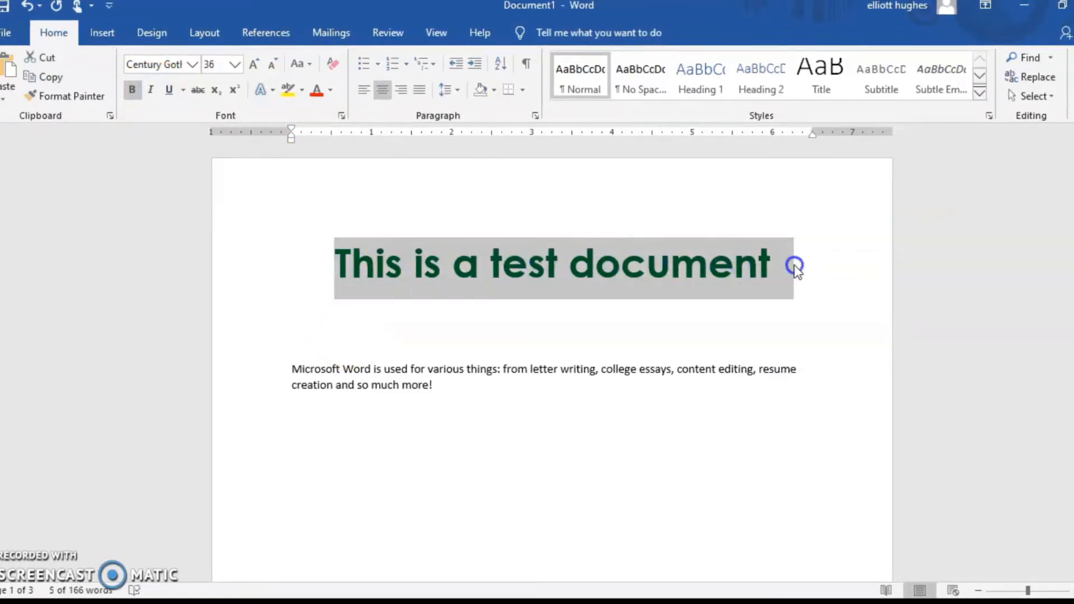
pyautogui.click(795, 266)
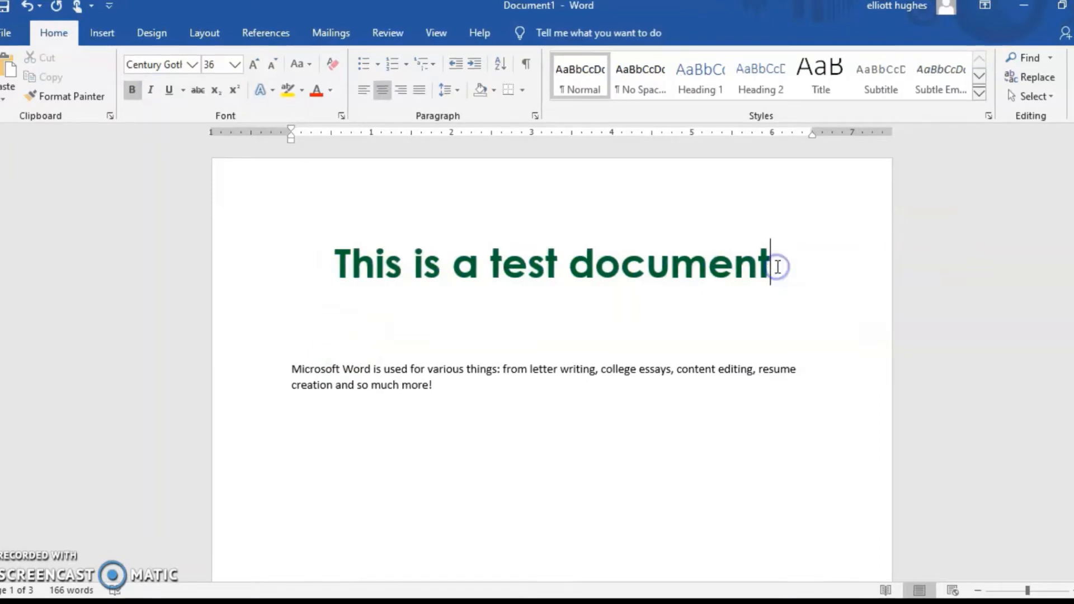
pyautogui.click(777, 266)
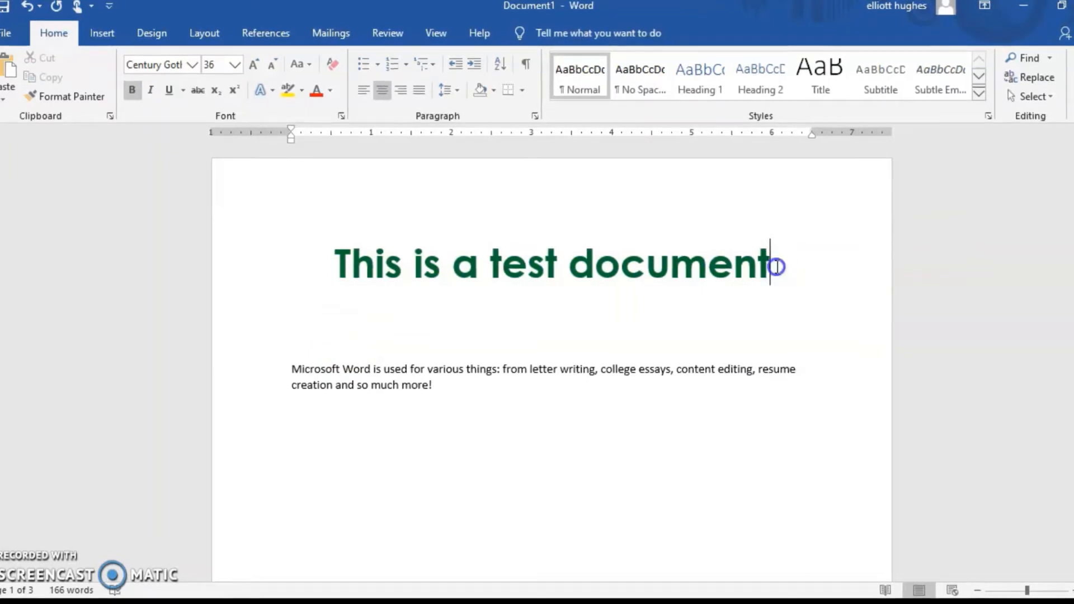
pyautogui.moveTo(777, 266); pyautogui.dragTo(349, 279)
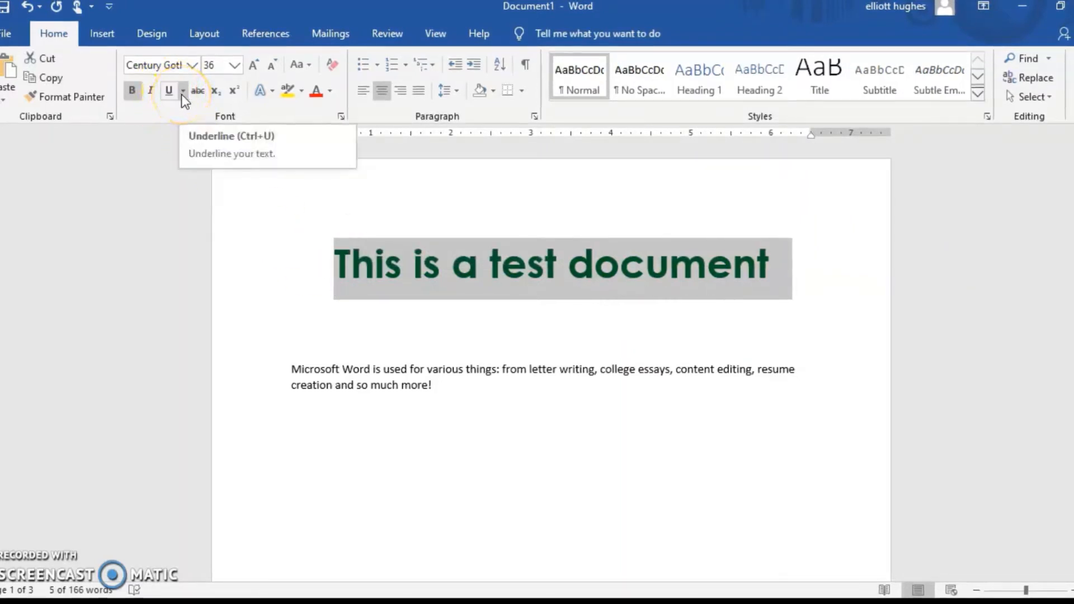
pyautogui.click(304, 90)
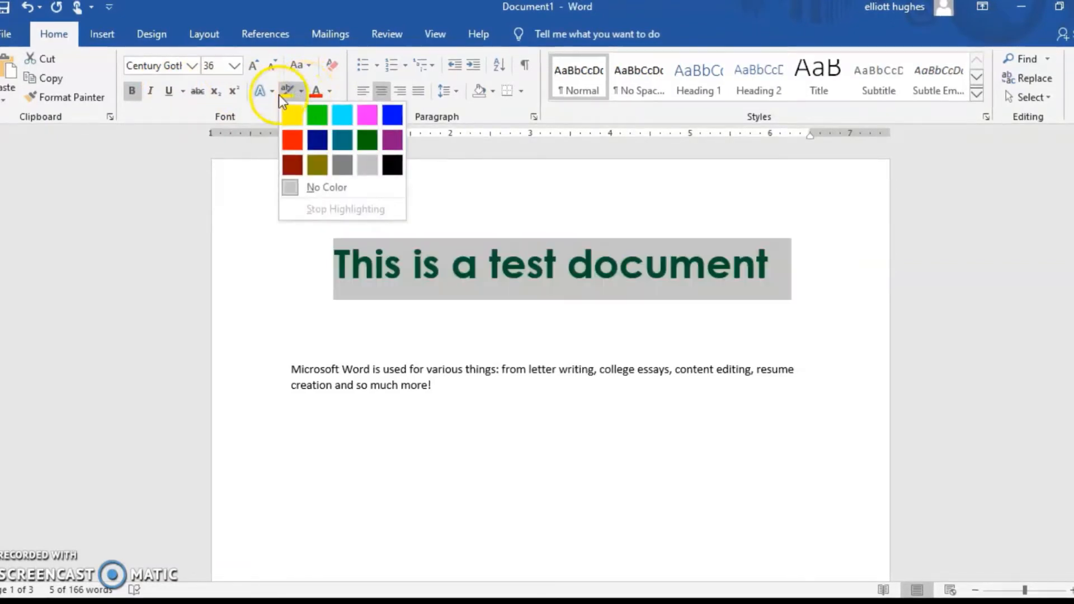
pyautogui.click(302, 91)
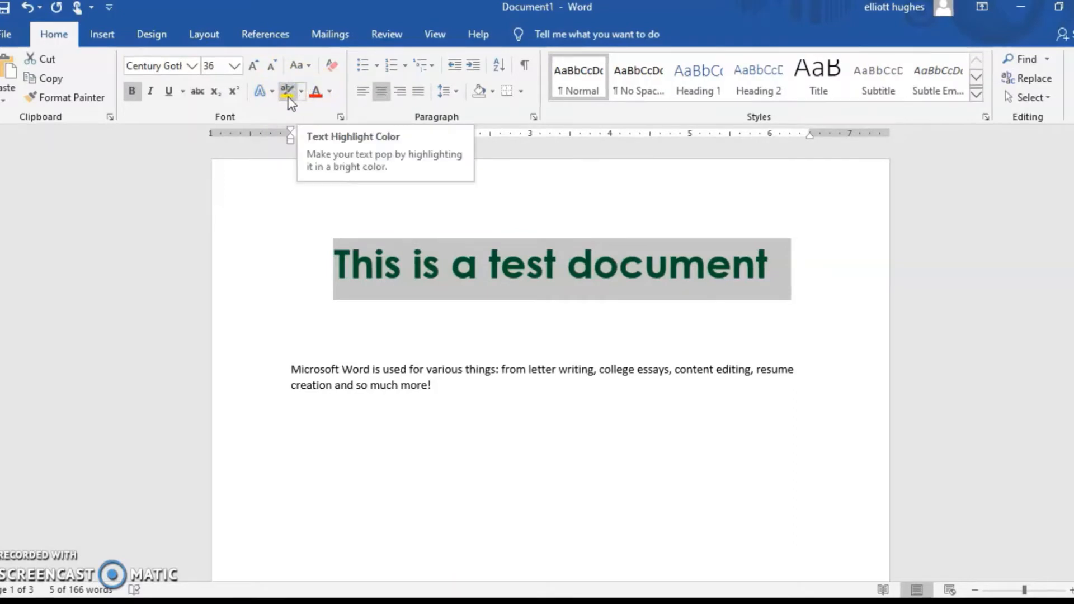
# Preview the text highlight colors on the title without applying any of them
pyautogui.click(287, 91)
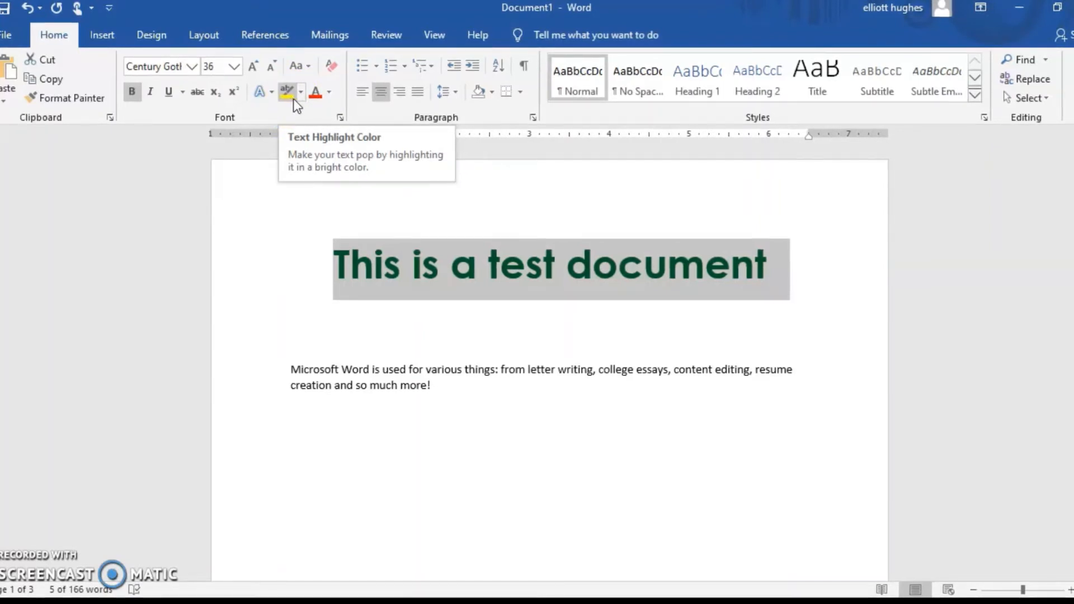
pyautogui.click(300, 94)
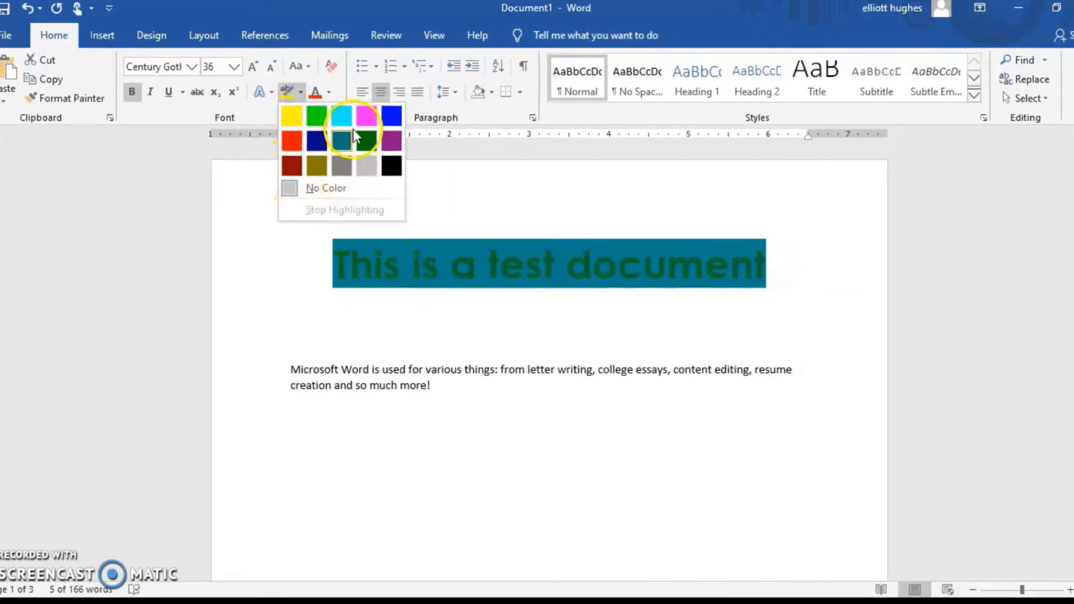
pyautogui.click(448, 177)
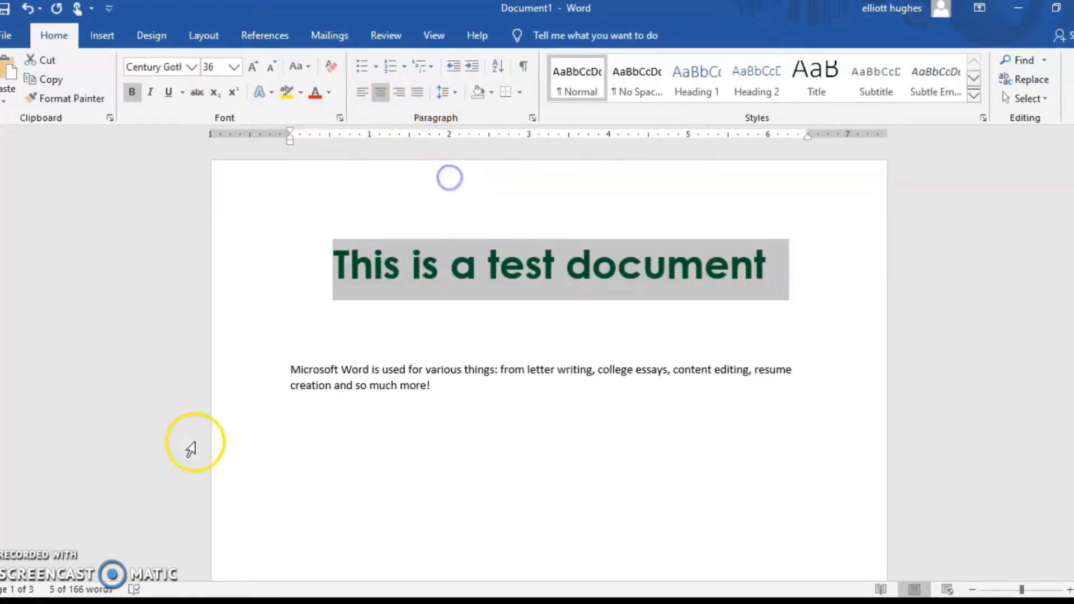
pyautogui.click(438, 336)
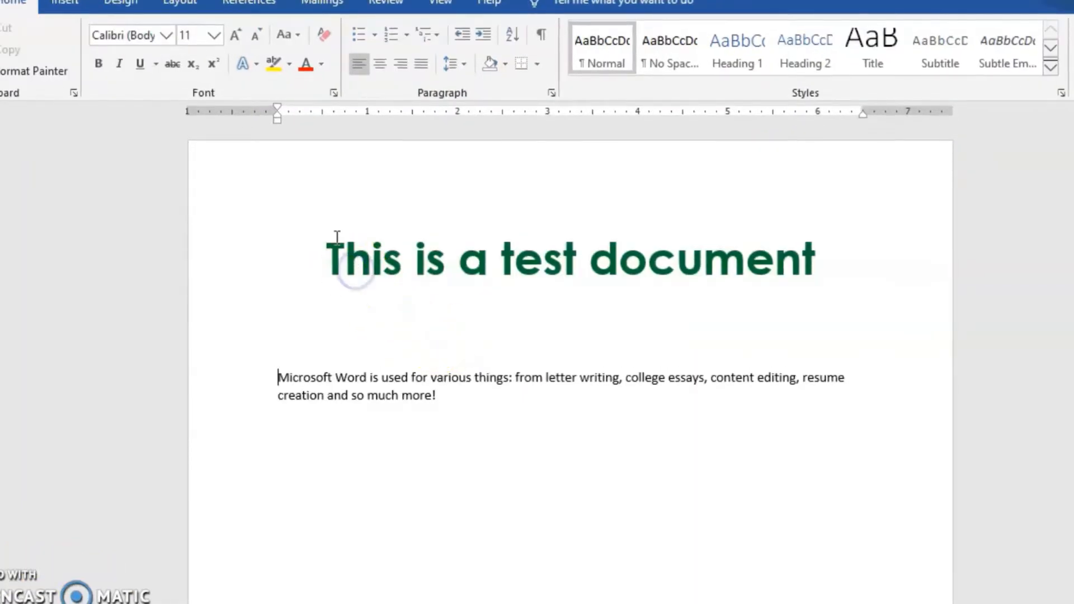
# Try left and right alignment on the title "This is a test document" and return it to centered
pyautogui.moveTo(336, 254); pyautogui.dragTo(814, 277)
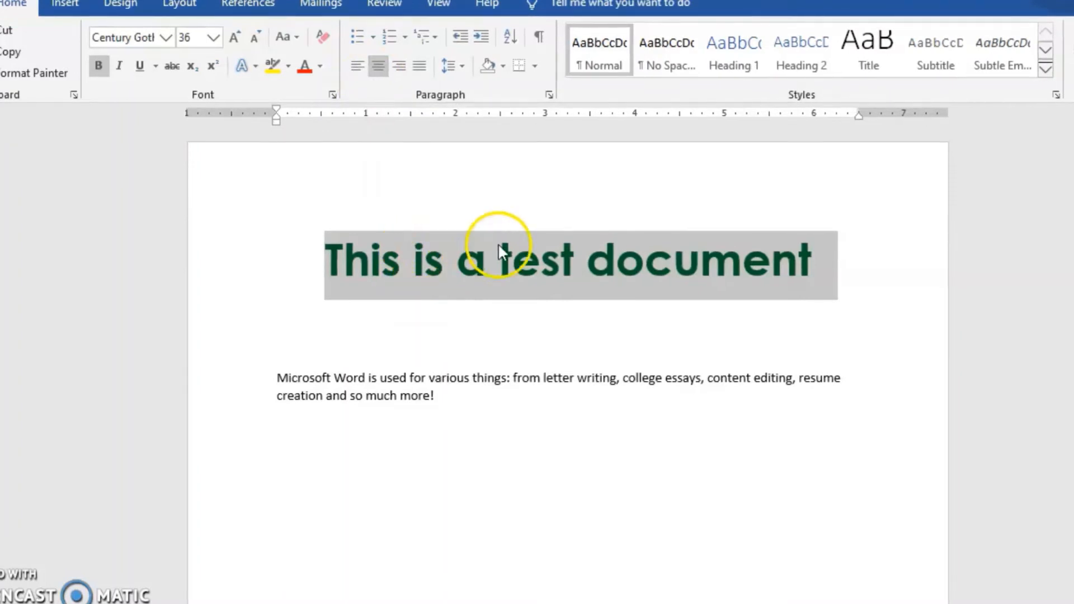
pyautogui.click(380, 70)
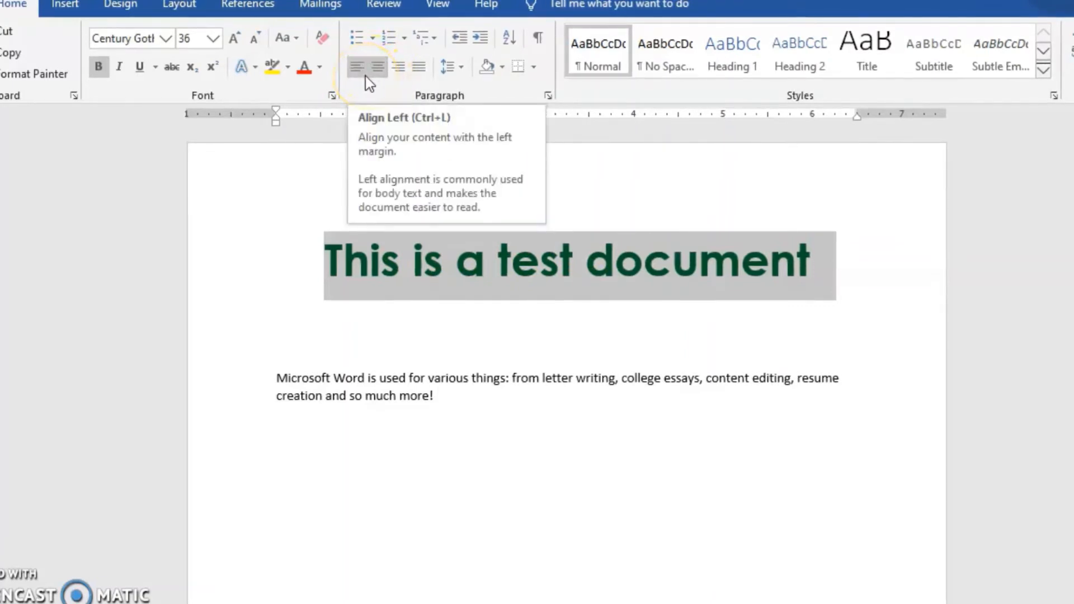
pyautogui.click(364, 77)
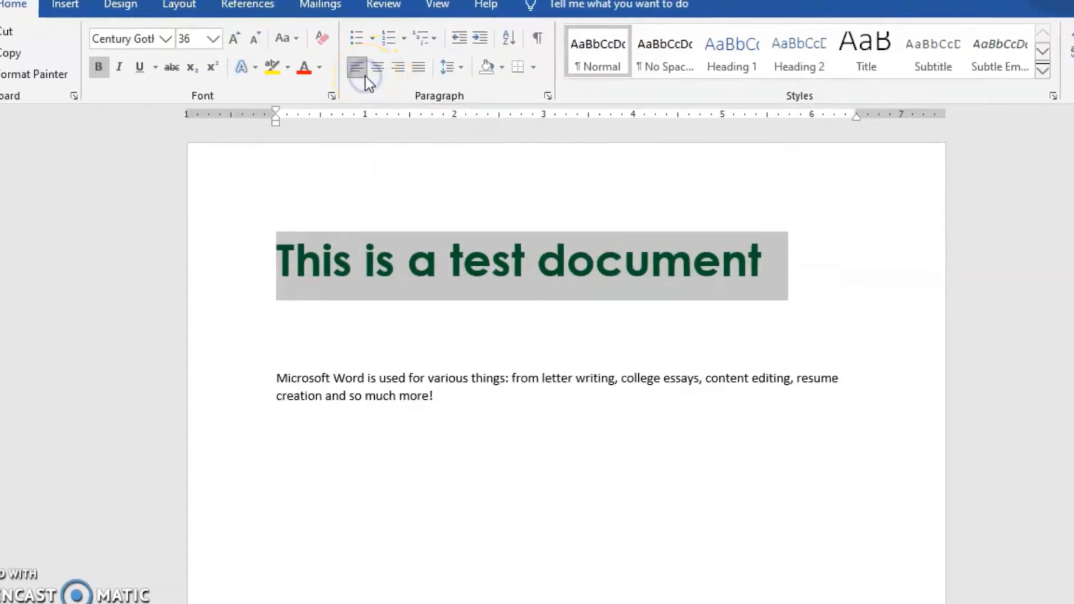
pyautogui.click(407, 68)
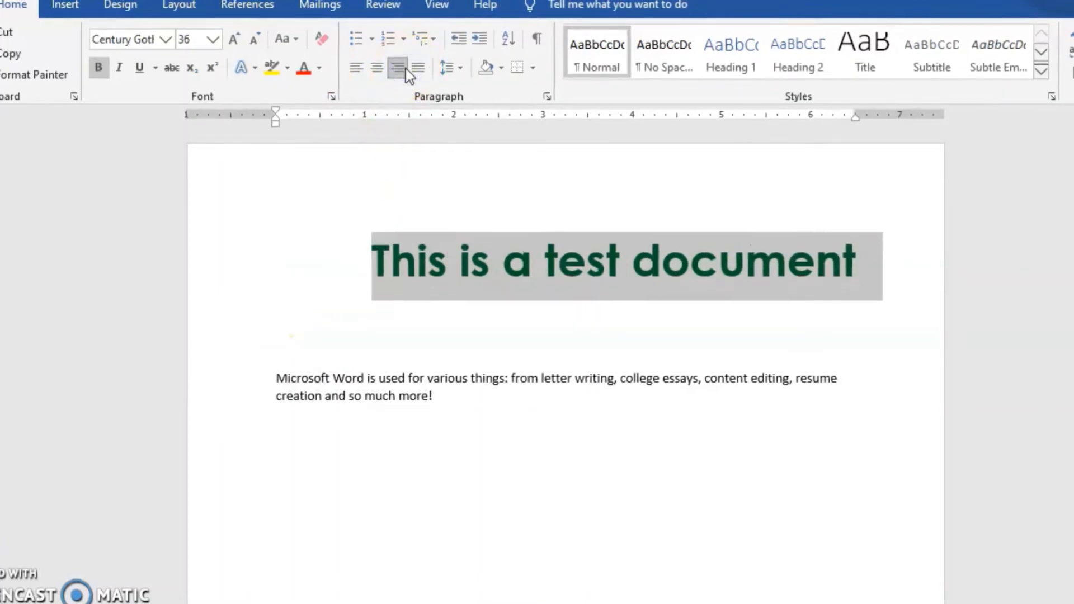
pyautogui.click(387, 76)
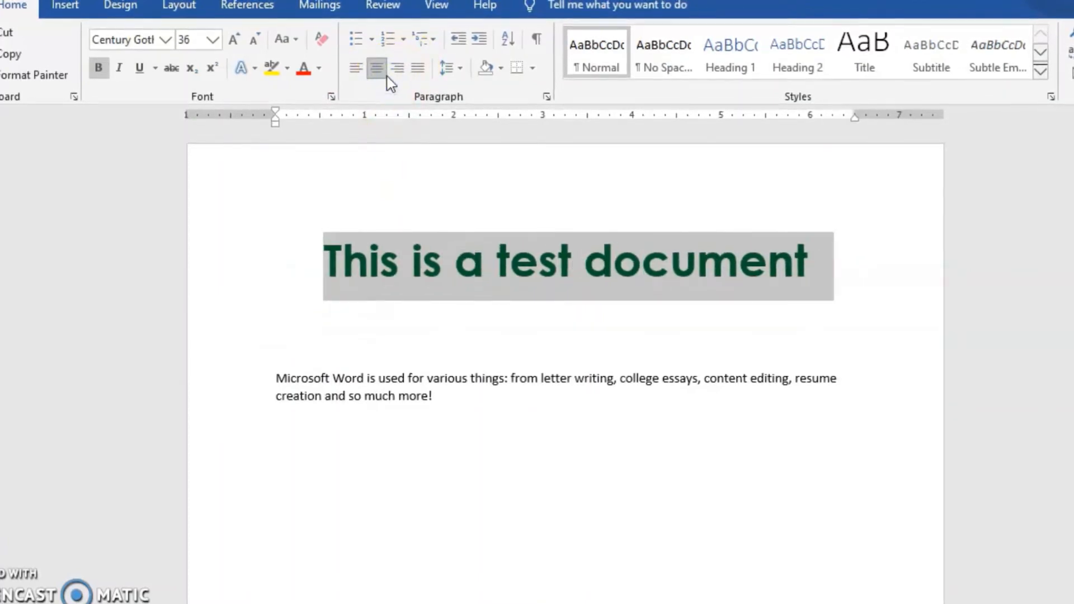
# Try bullet formatting on the whole body paragraph and switch it off again
pyautogui.click(396, 397)
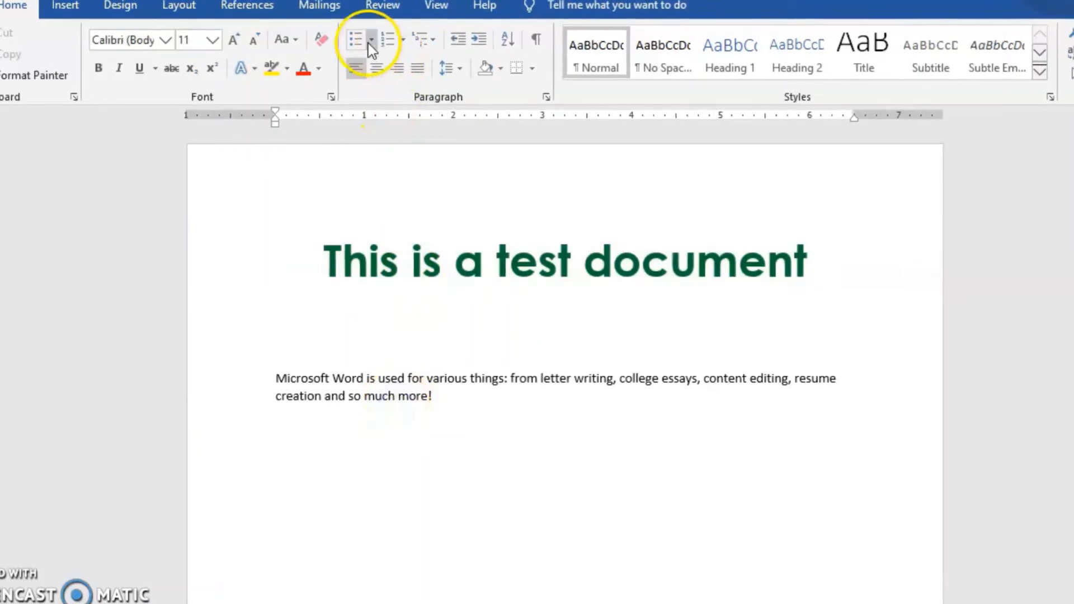
pyautogui.click(276, 380)
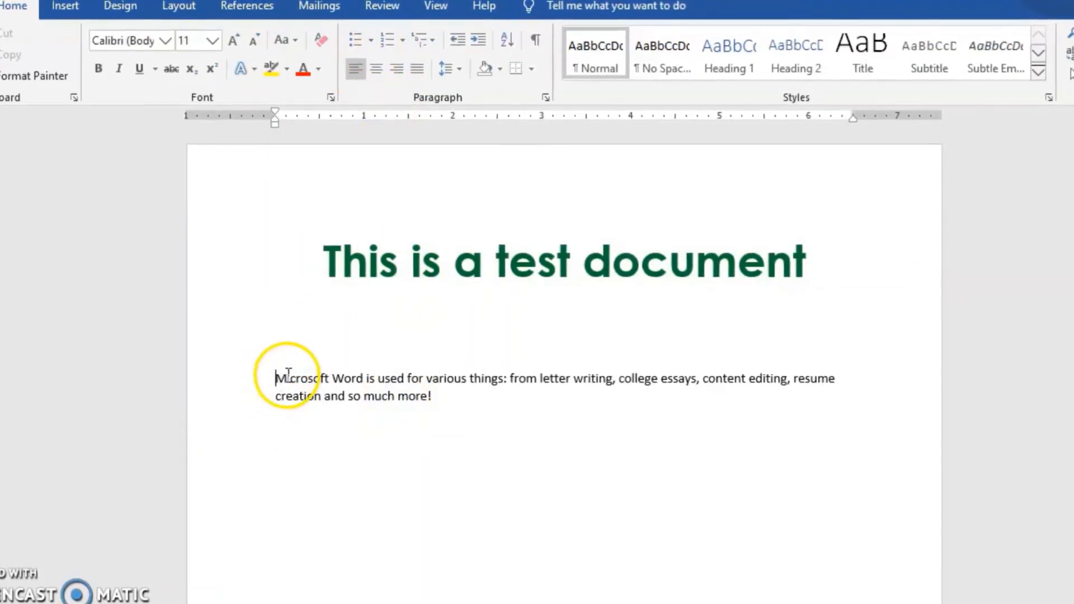
pyautogui.click(357, 44)
pyautogui.click(560, 390)
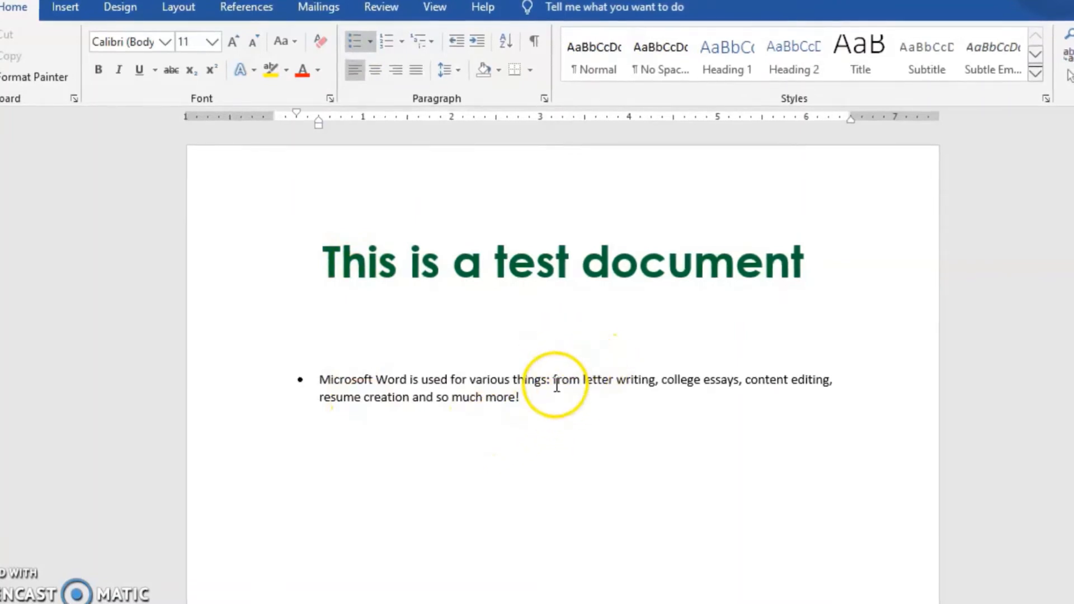
pyautogui.click(554, 382)
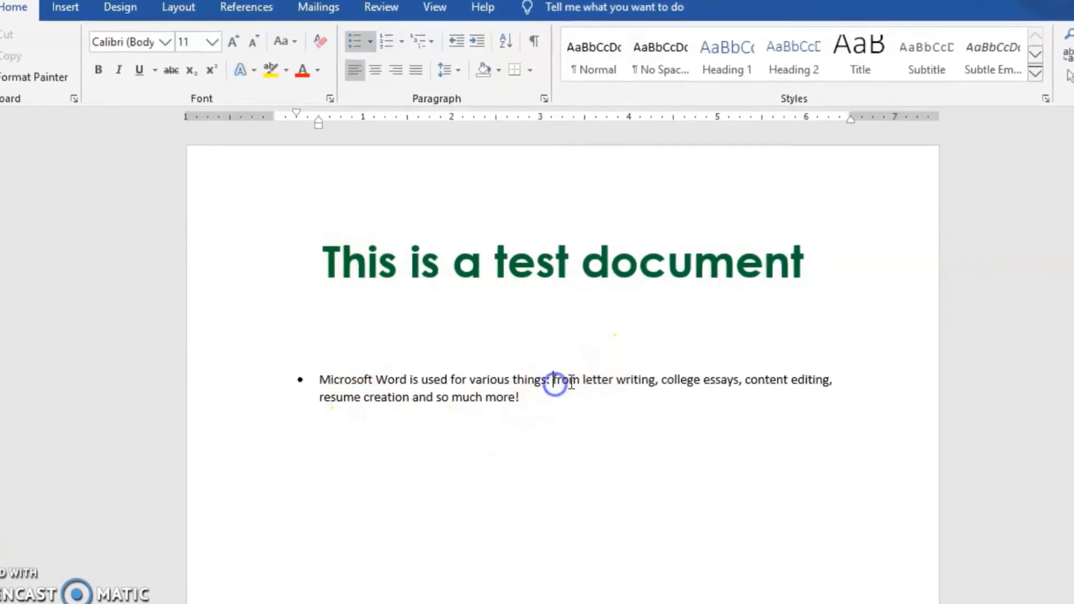
pyautogui.click(356, 44)
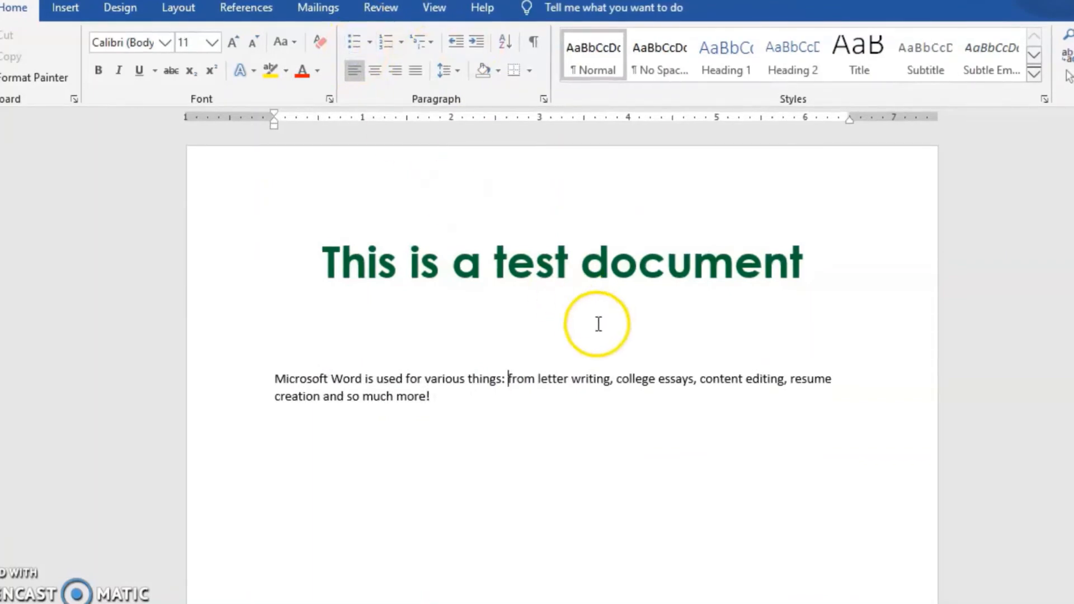
# Break the body text before "from letter writing", bullet that new line, and split it into further bullets before "college essays" and "content editing"
pyautogui.press('Return')
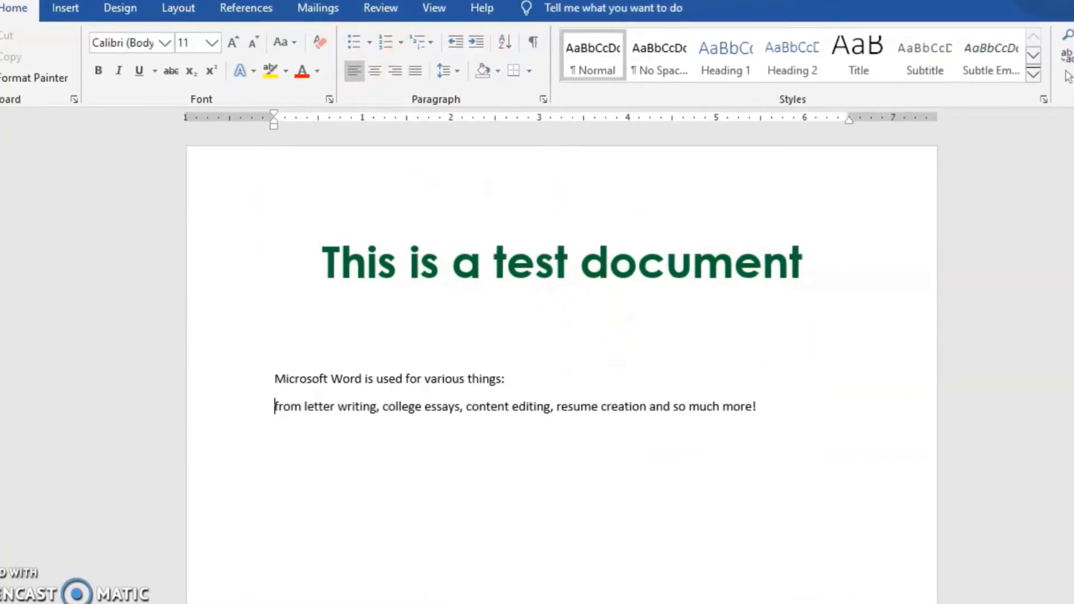
pyautogui.click(349, 44)
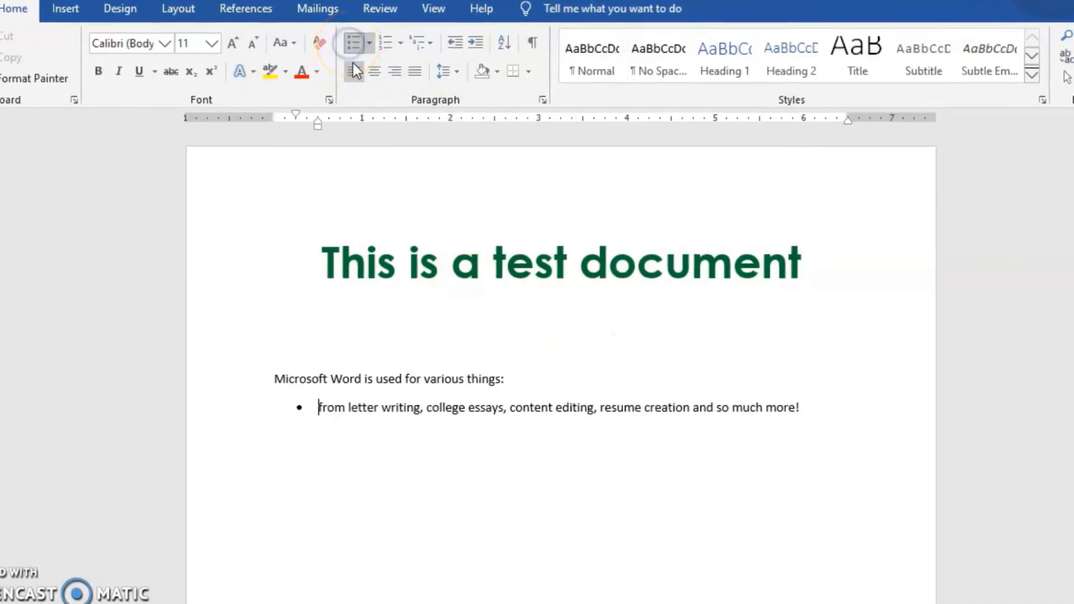
pyautogui.click(429, 413)
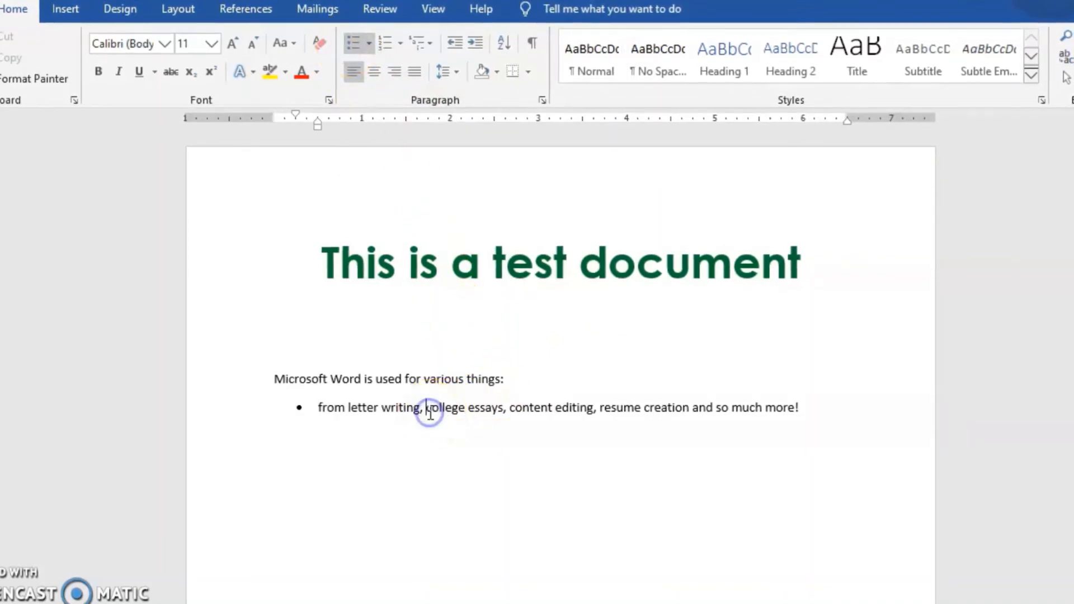
pyautogui.press('Return')
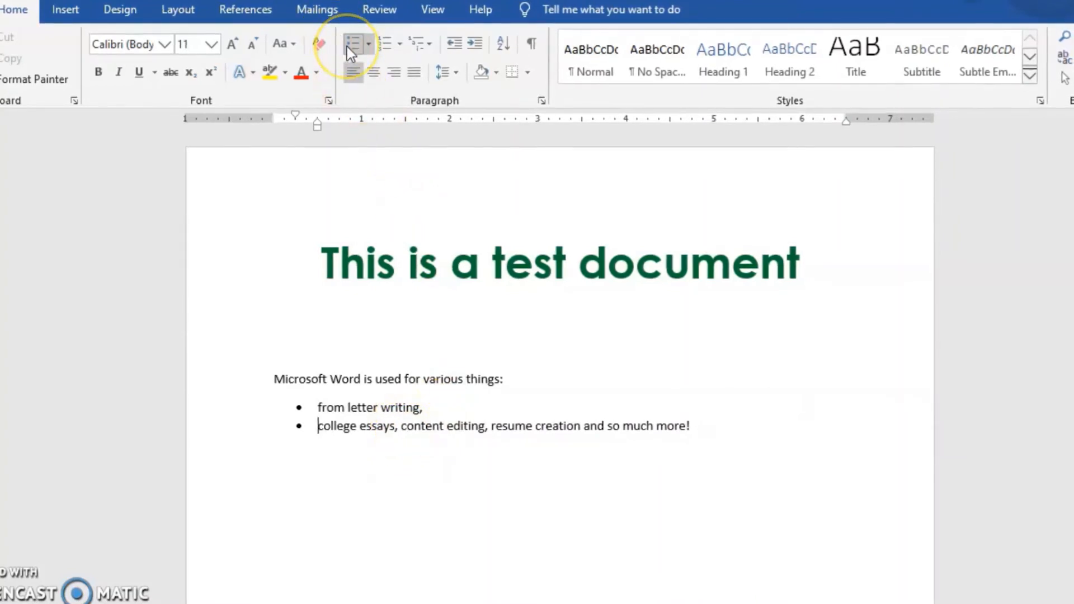
pyautogui.click(405, 426)
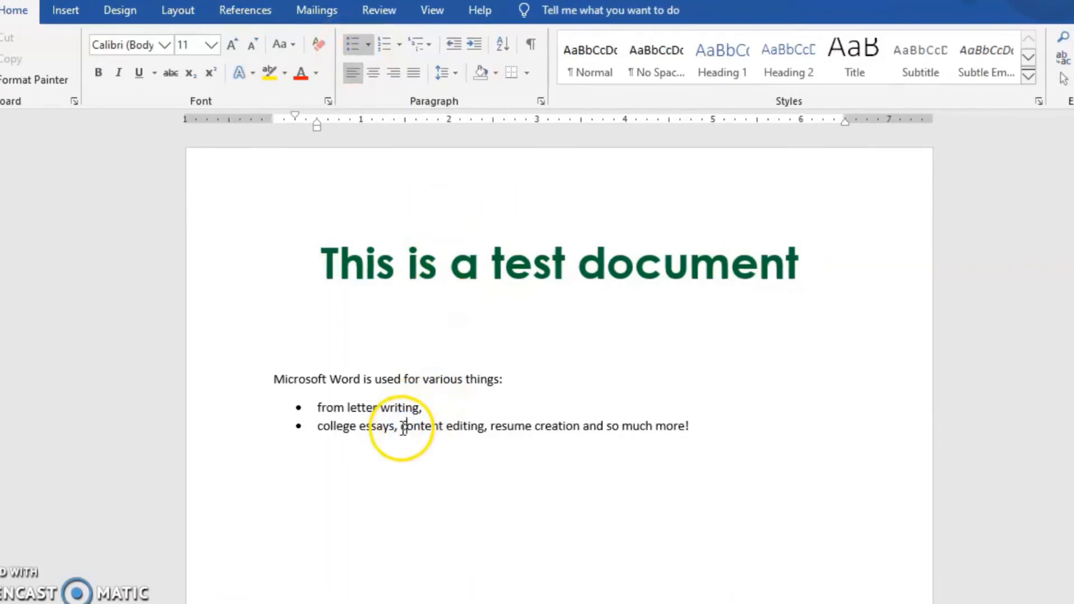
pyautogui.press('Return')
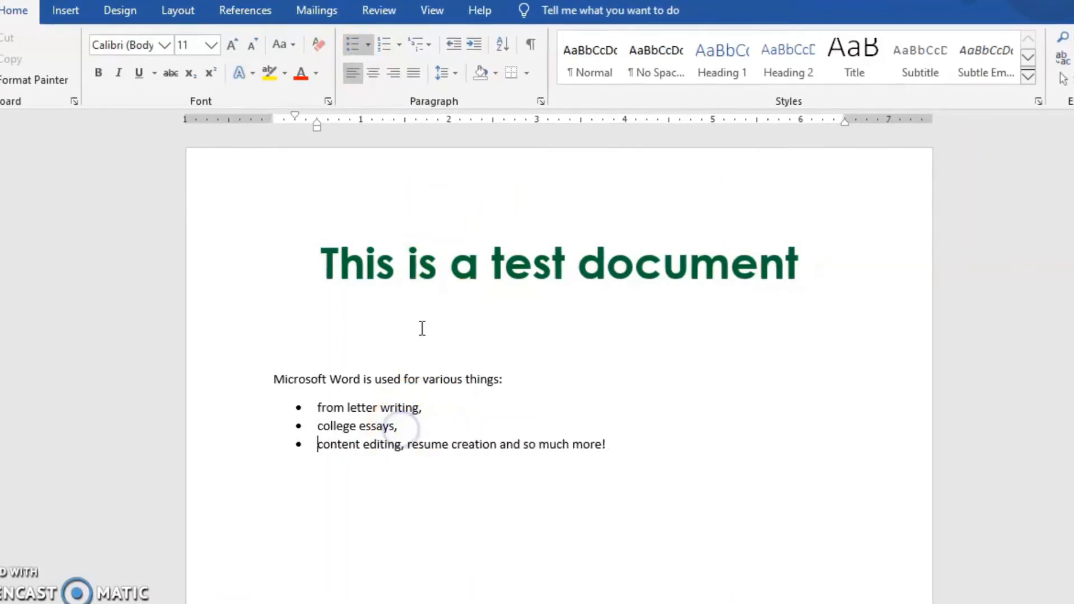
# Toggle the bullet on the "content editing" line off and on, and split "resume creation and so much more!" into its own bullet
pyautogui.click(348, 46)
pyautogui.moveTo(491, 603)
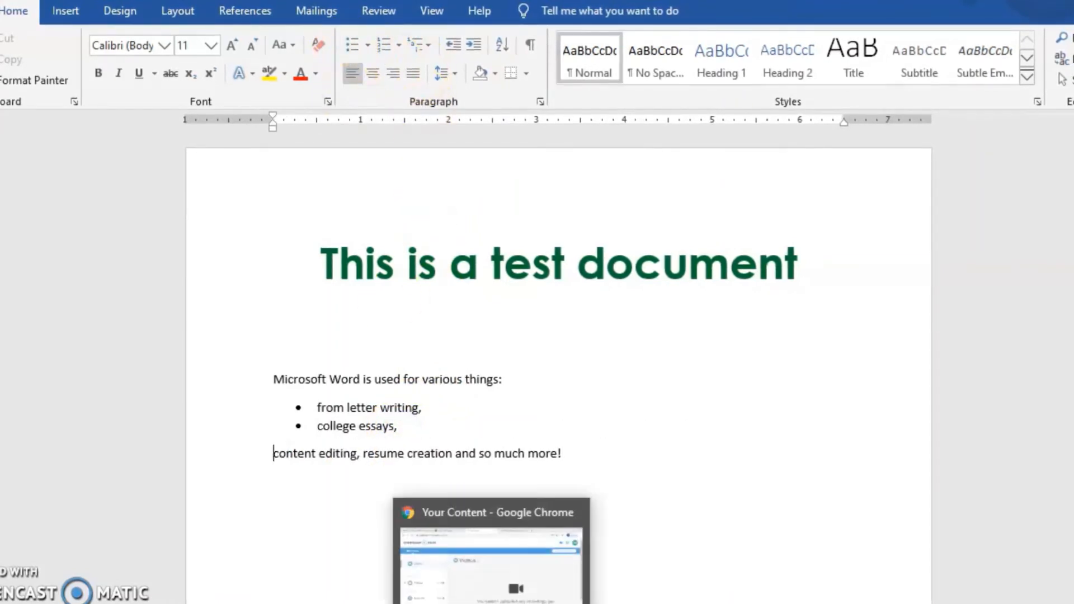
pyautogui.click(348, 46)
pyautogui.click(407, 445)
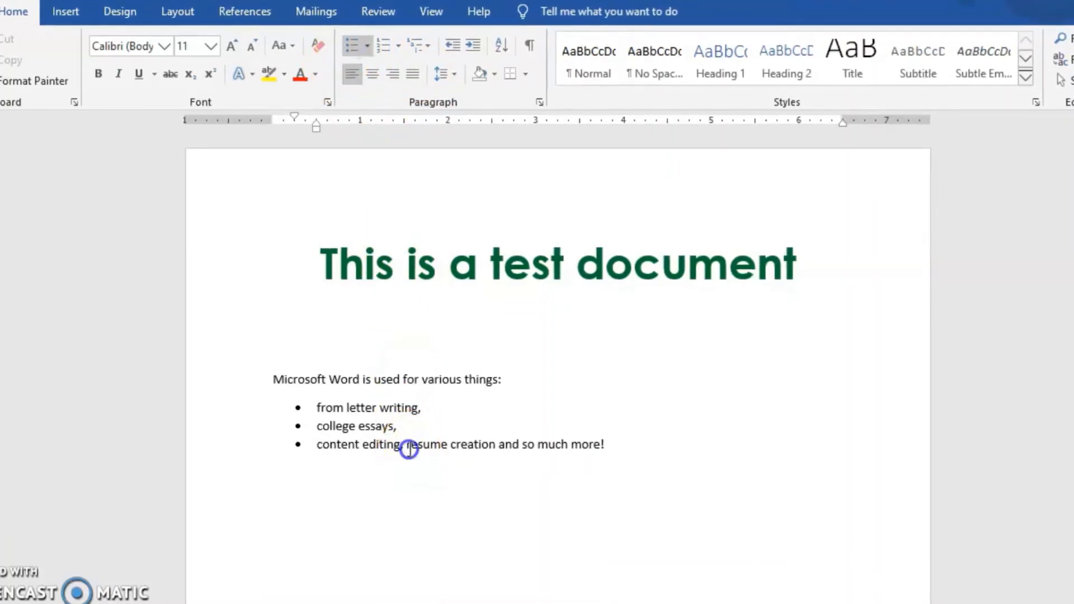
pyautogui.press('Return')
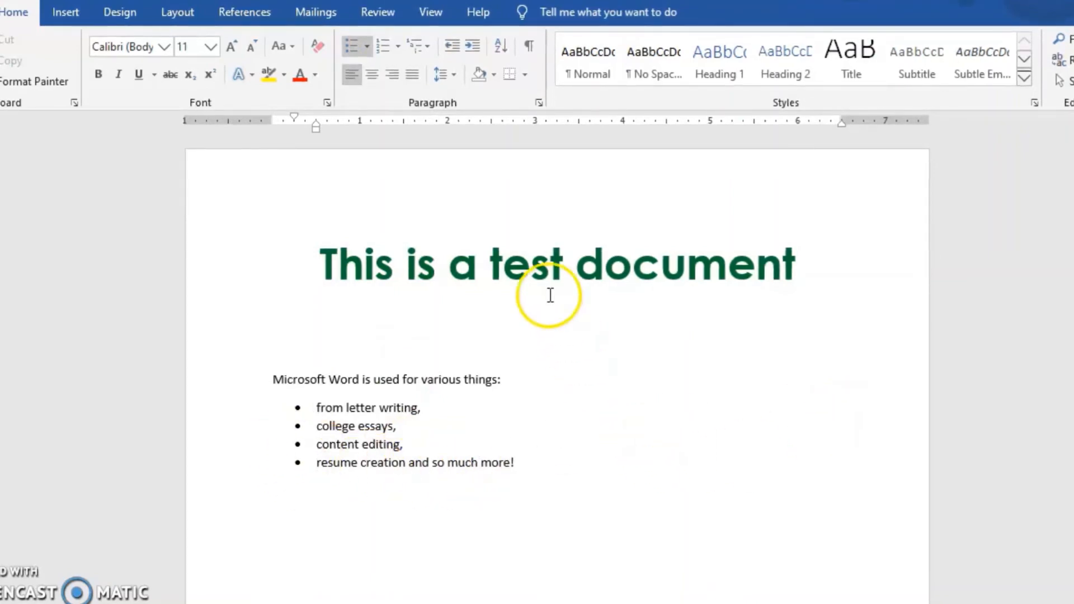
pyautogui.doubleClick(607, 485)
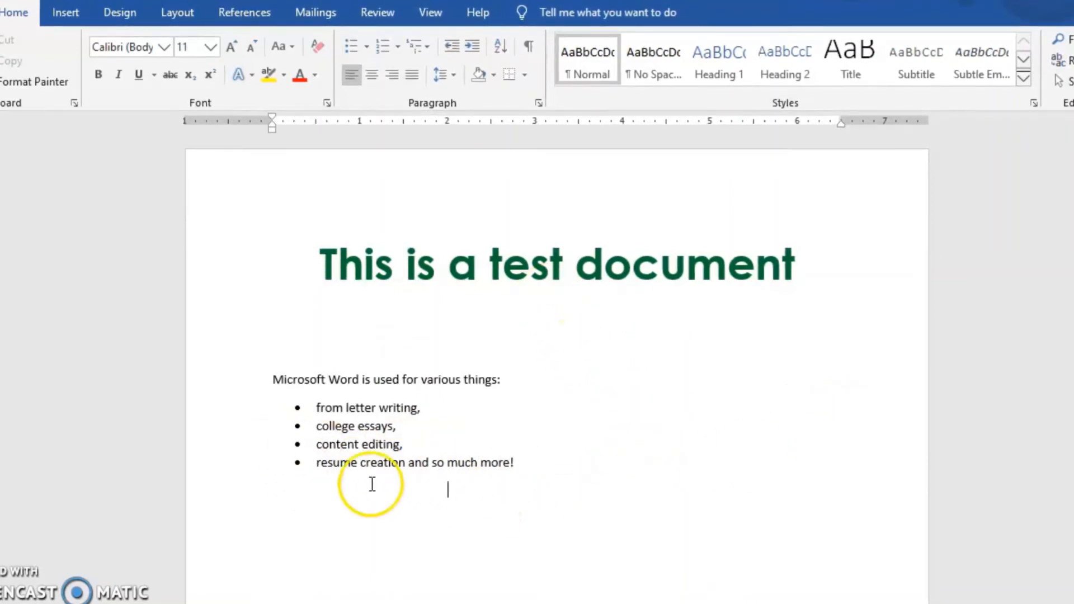
pyautogui.click(338, 462)
pyautogui.click(479, 523)
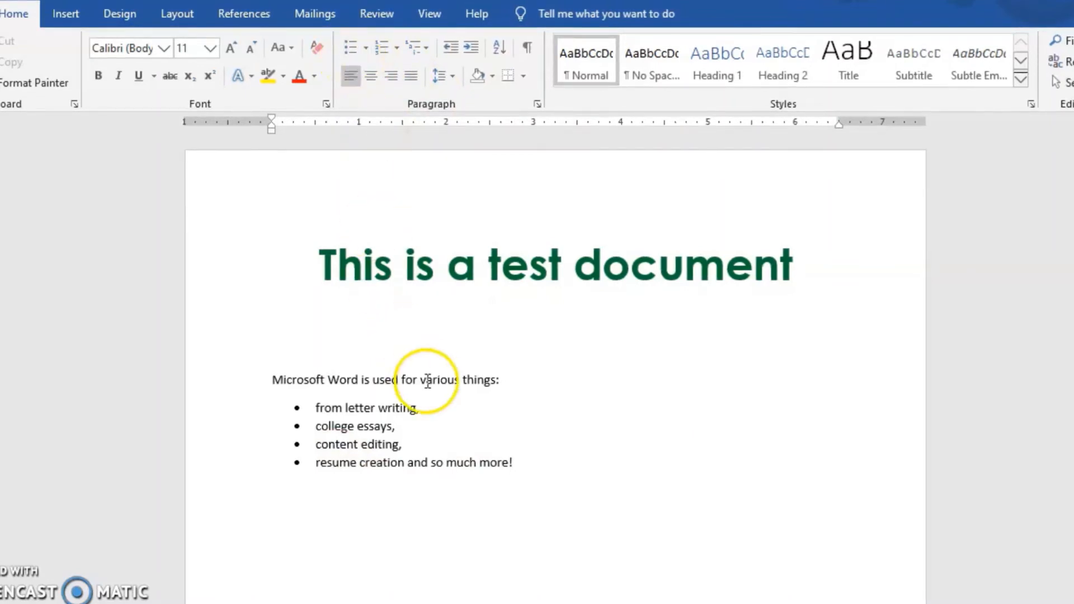
pyautogui.click(392, 465)
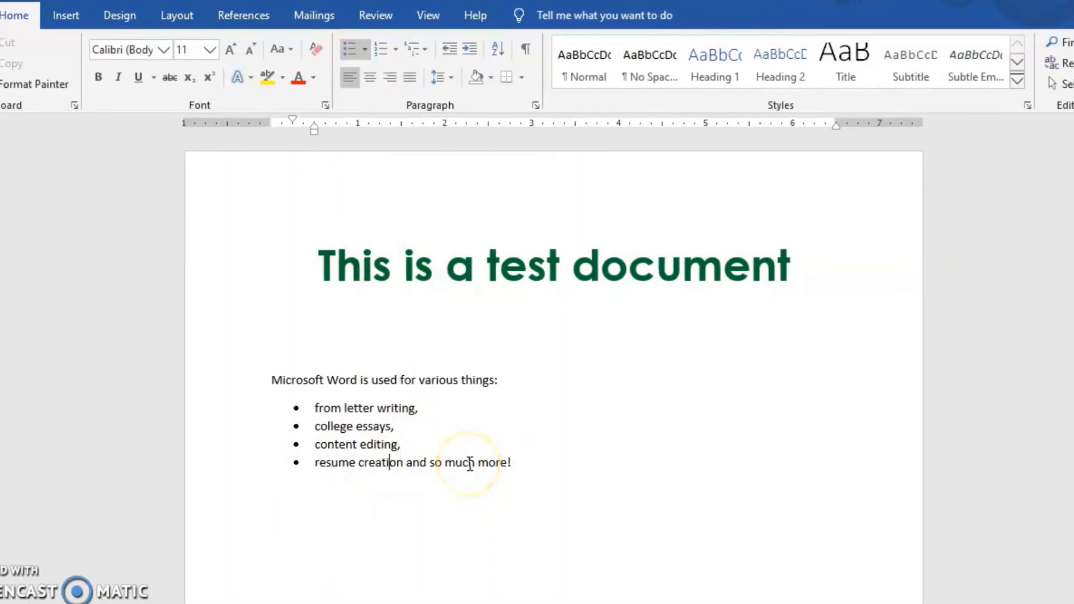
pyautogui.click(362, 540)
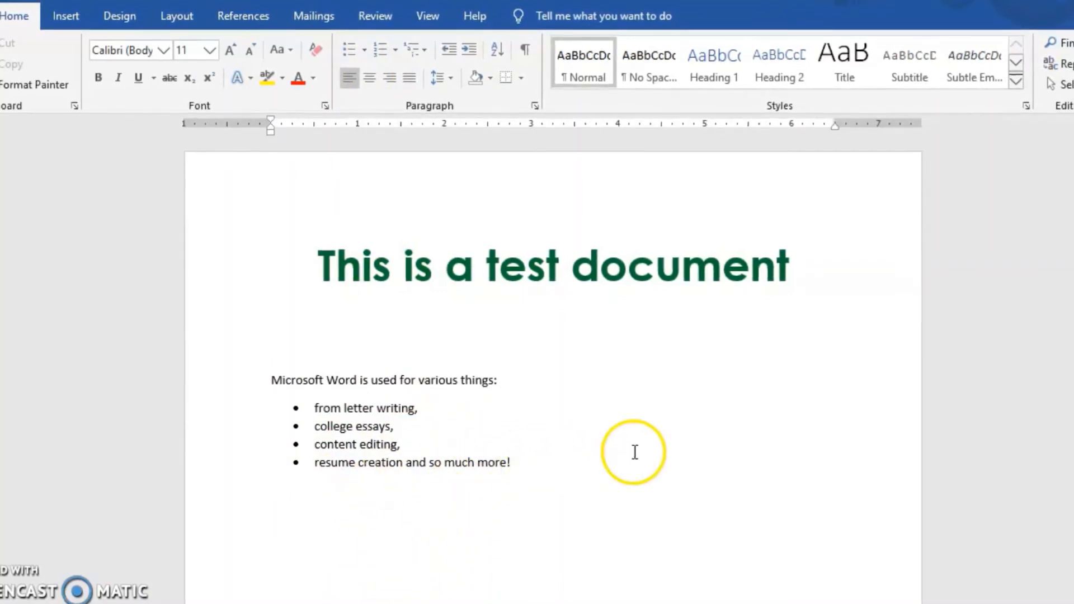
# Try numbering on the four list items and switch them back to bullets
pyautogui.moveTo(510, 463); pyautogui.dragTo(312, 411)
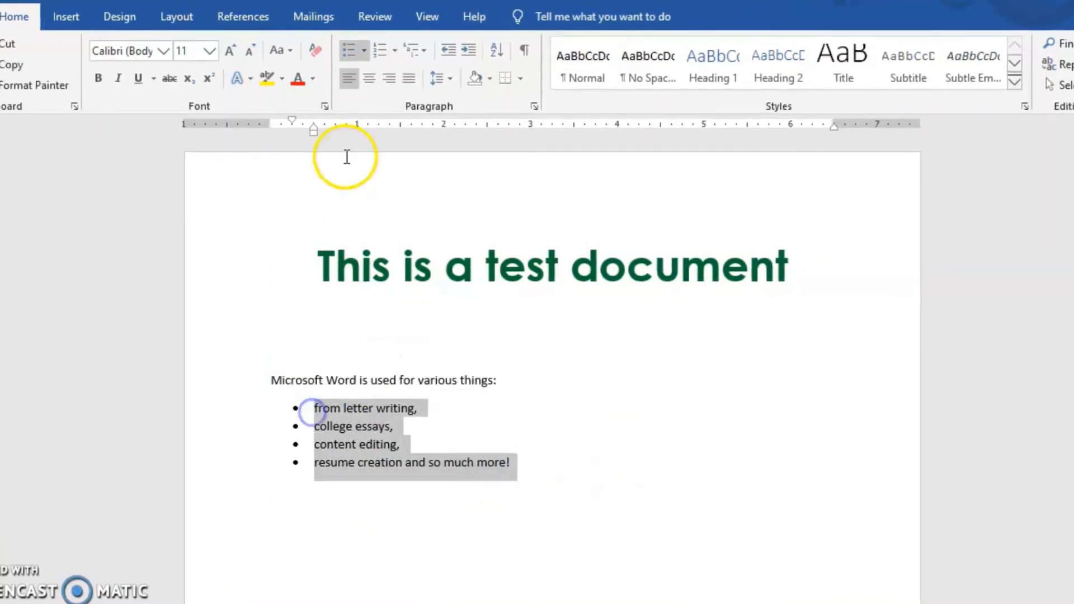
pyautogui.click(376, 57)
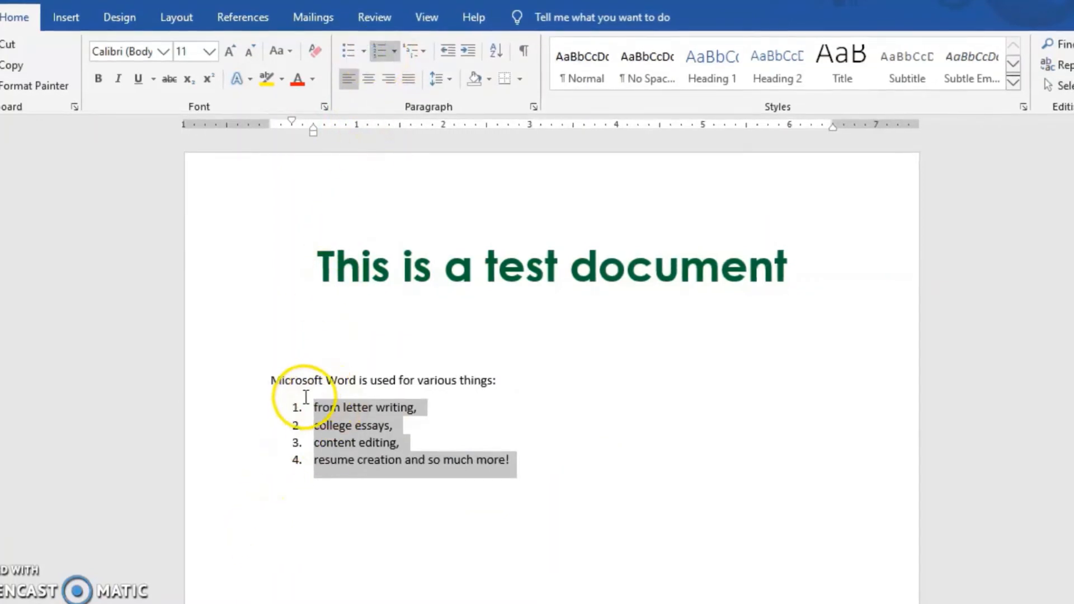
pyautogui.click(358, 58)
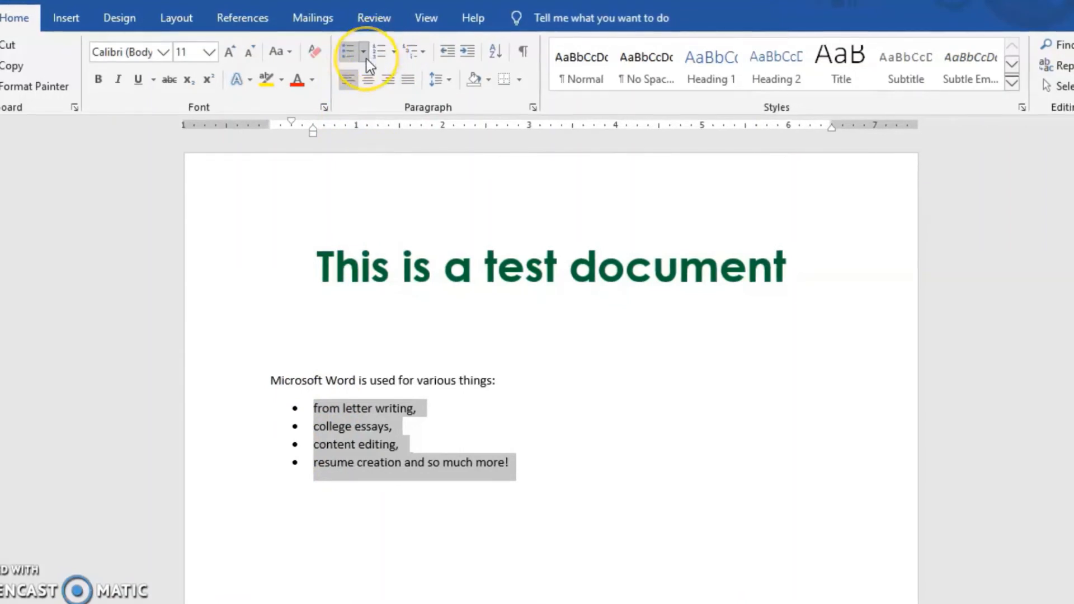
# Preview other bullet symbols on the list and keep the solid round bullet from the bullet library
pyautogui.click(364, 52)
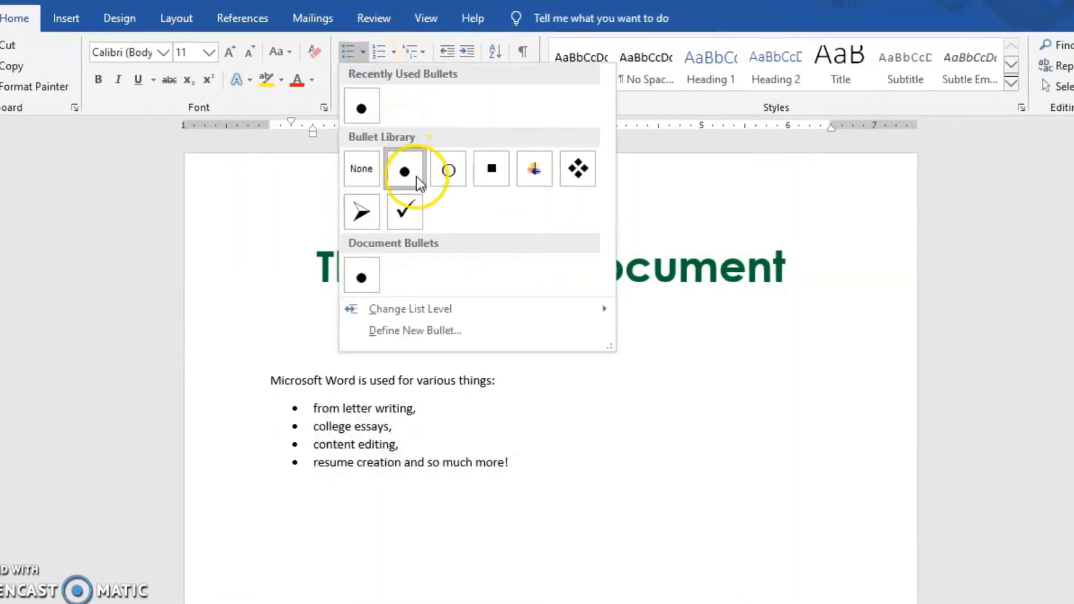
pyautogui.click(454, 176)
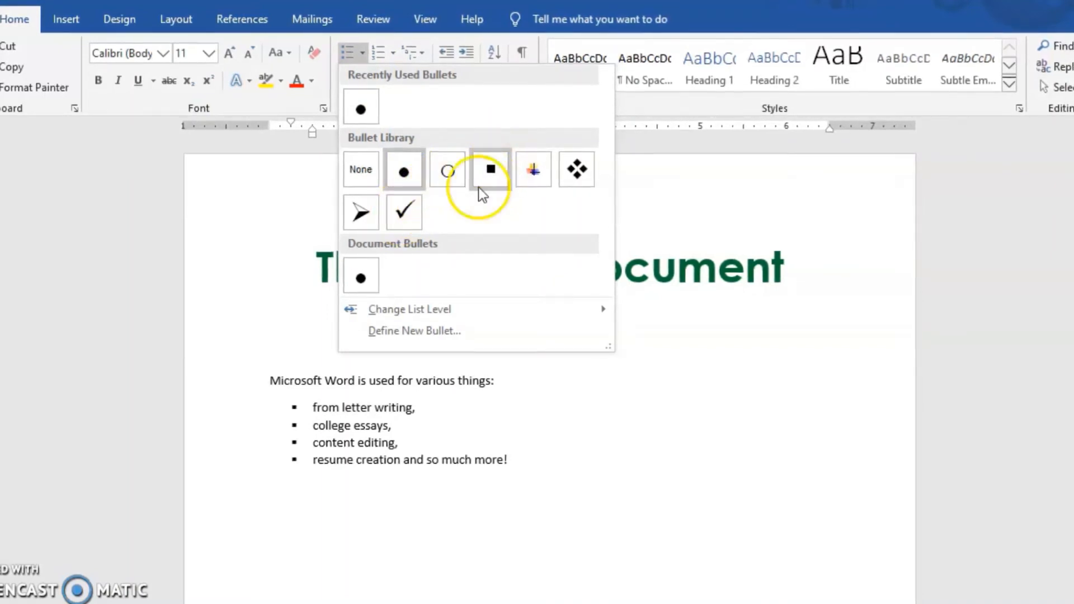
pyautogui.click(413, 179)
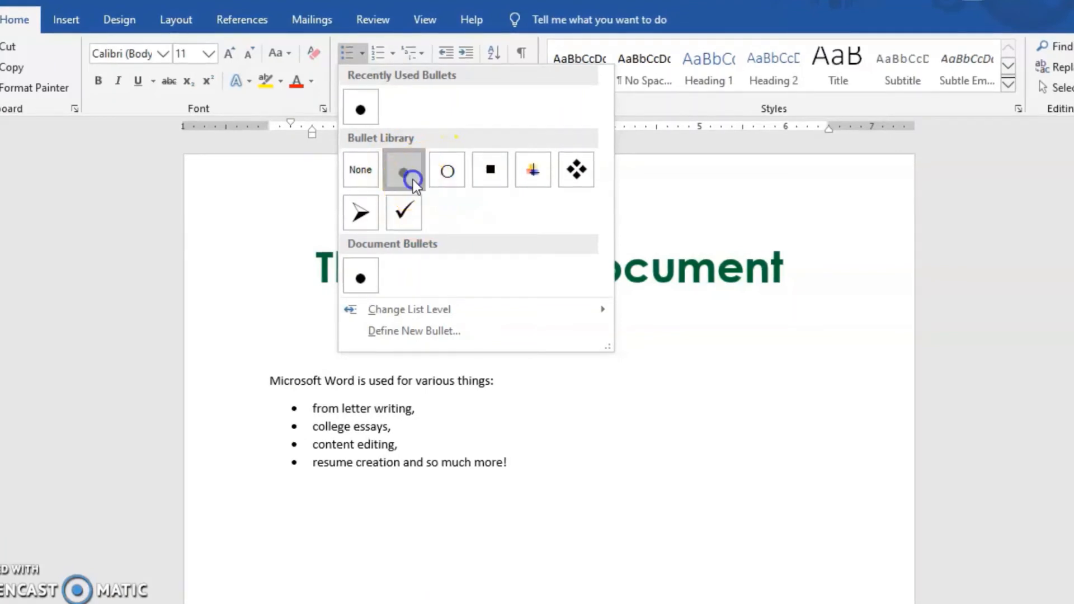
# Add an empty bullet after "resume creation and so much more!" in the list
pyautogui.click(531, 463)
pyautogui.press('Return')
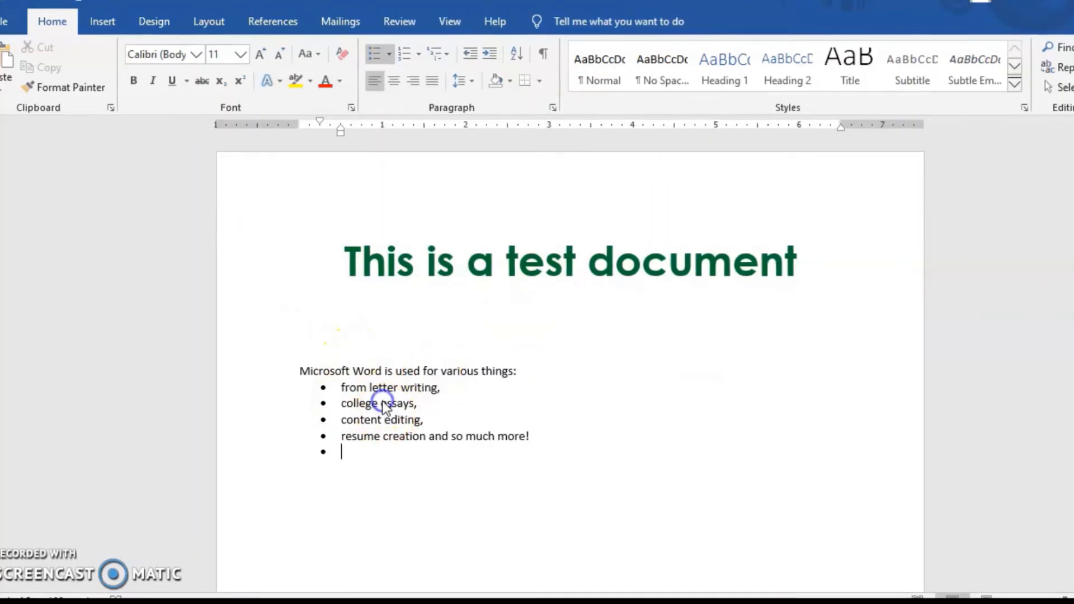
# Select the intro line and its four bullets, preview the line spacing presets, and review their spacing settings in the Paragraph options
pyautogui.moveTo(533, 435); pyautogui.dragTo(300, 372)
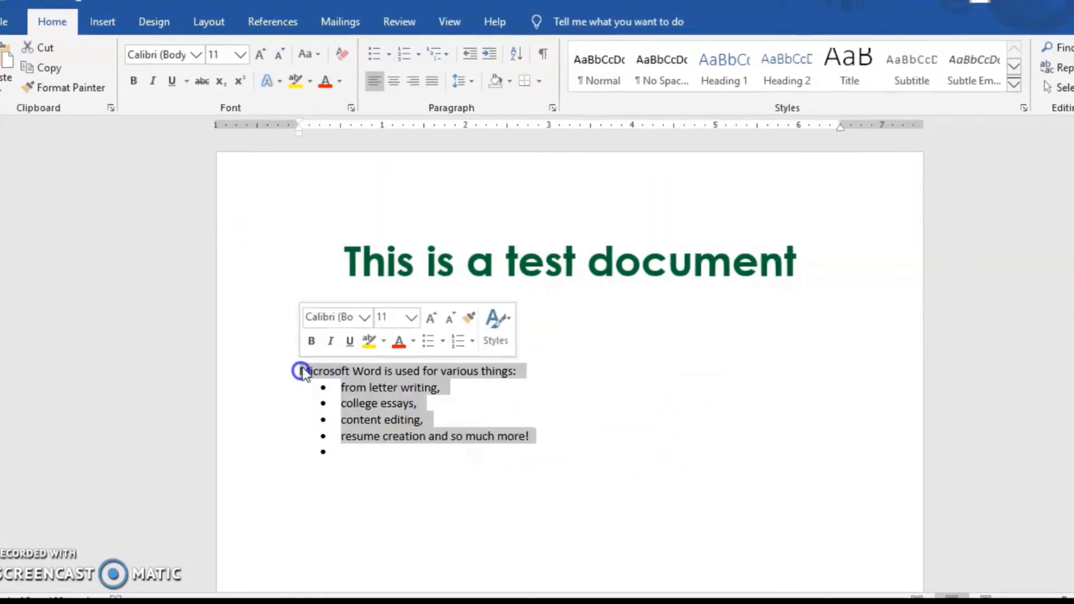
pyautogui.click(466, 83)
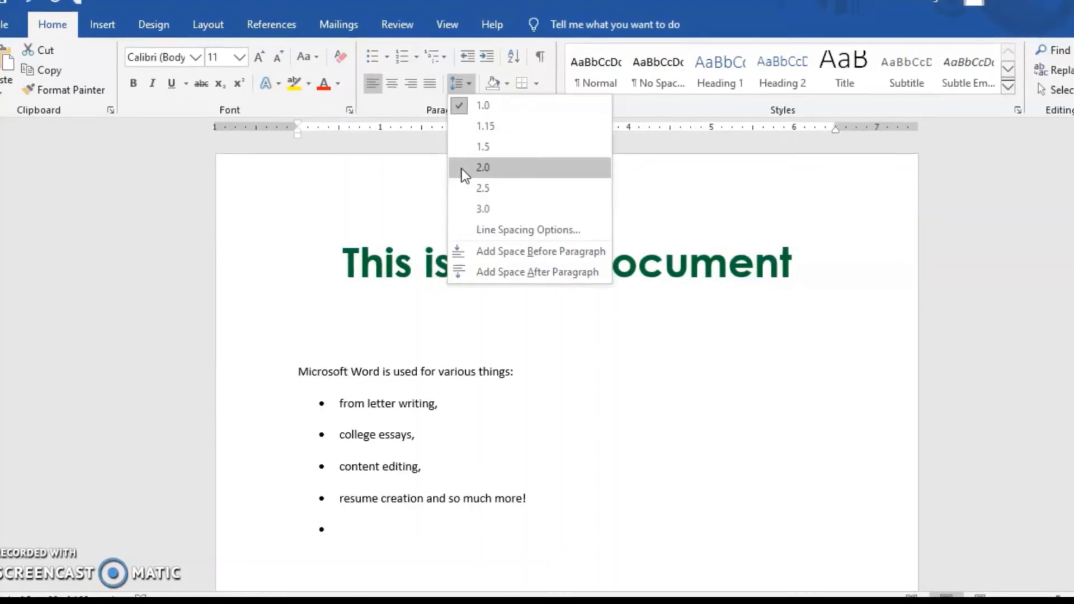
pyautogui.click(469, 217)
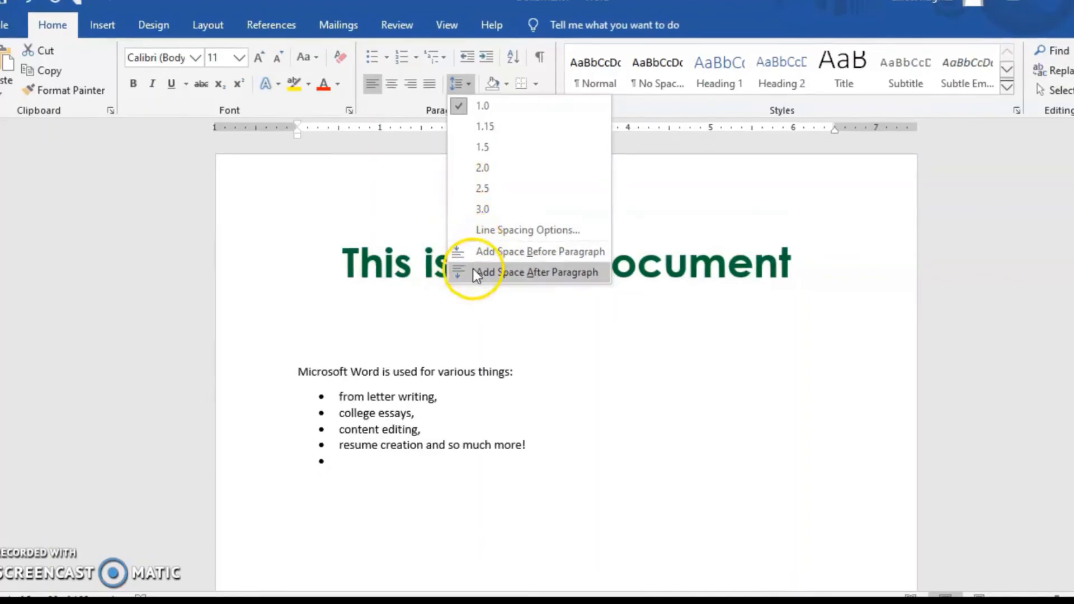
pyautogui.click(482, 230)
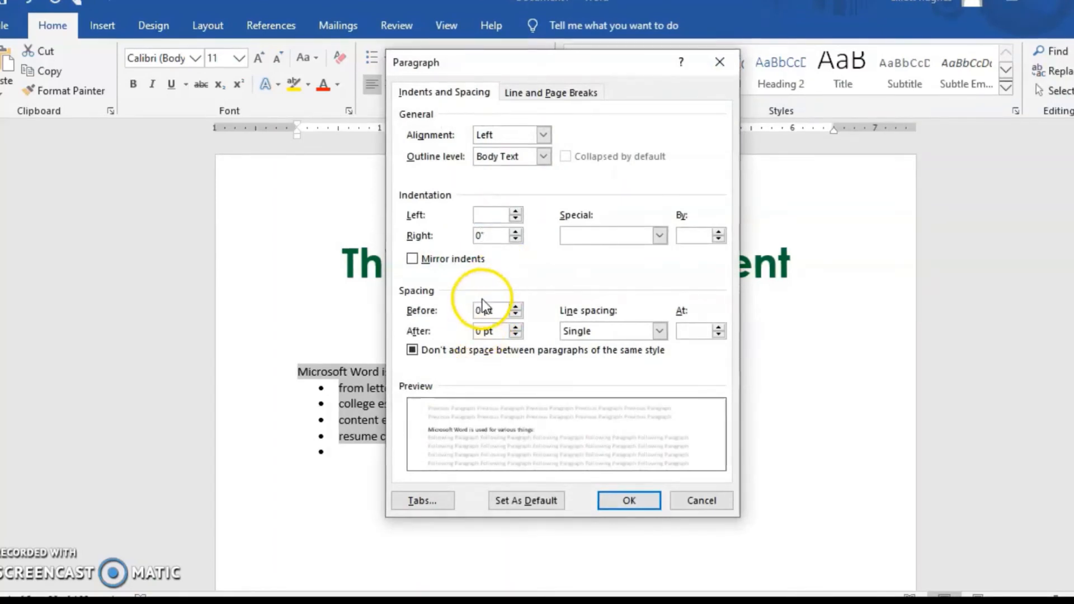
pyautogui.click(475, 310)
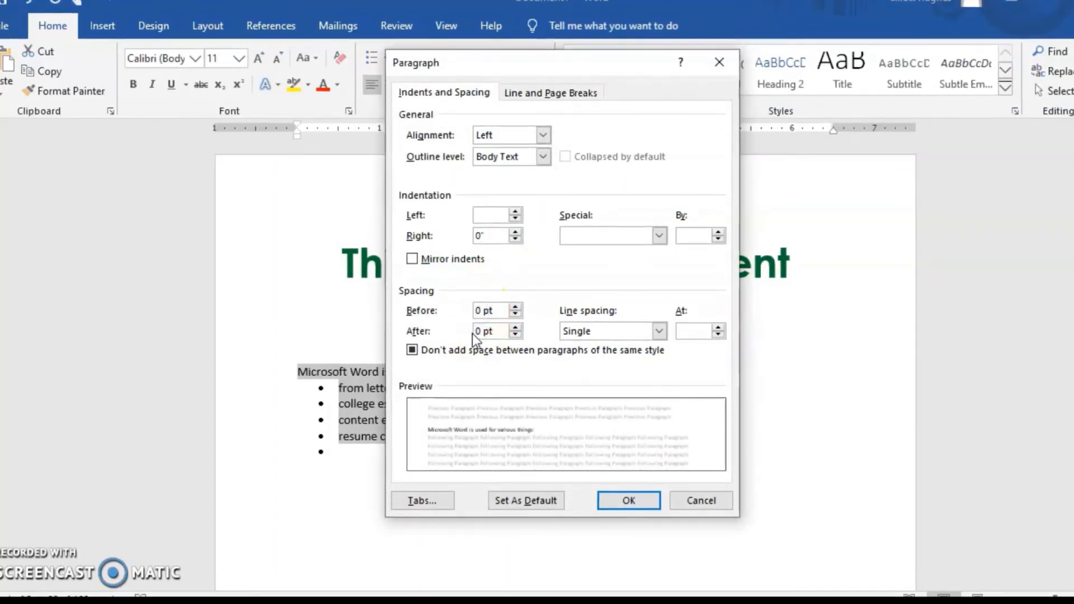
pyautogui.click(638, 501)
pyautogui.click(583, 480)
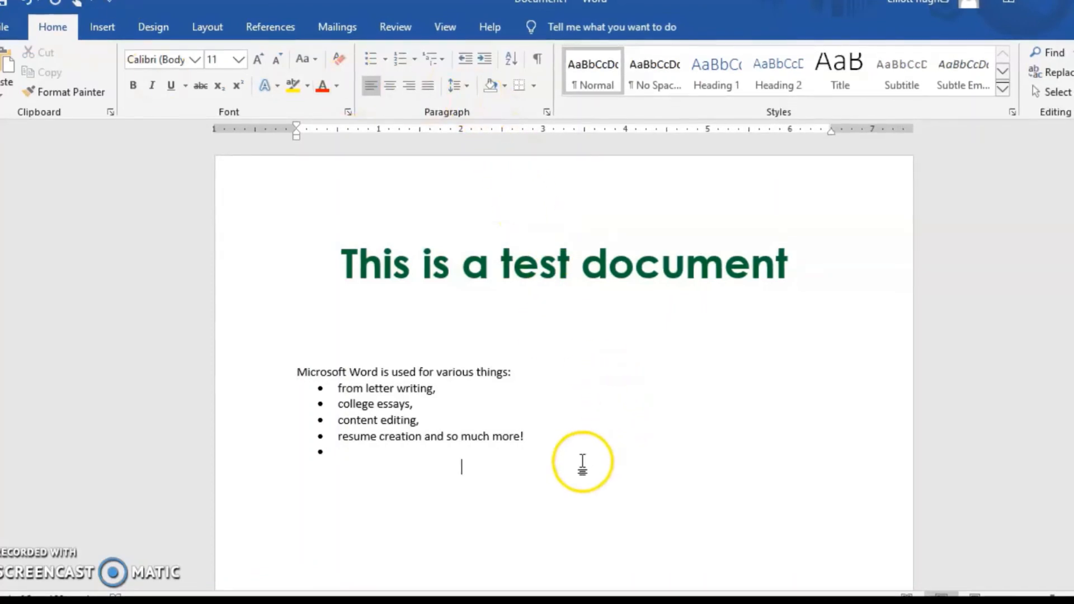
# Enter two lines of filler text, "kjfdkljdksjfsdj" and "dsfjkdjjdkfjd", on the blank area of the second page
pyautogui.scroll(-10, 527, 338)
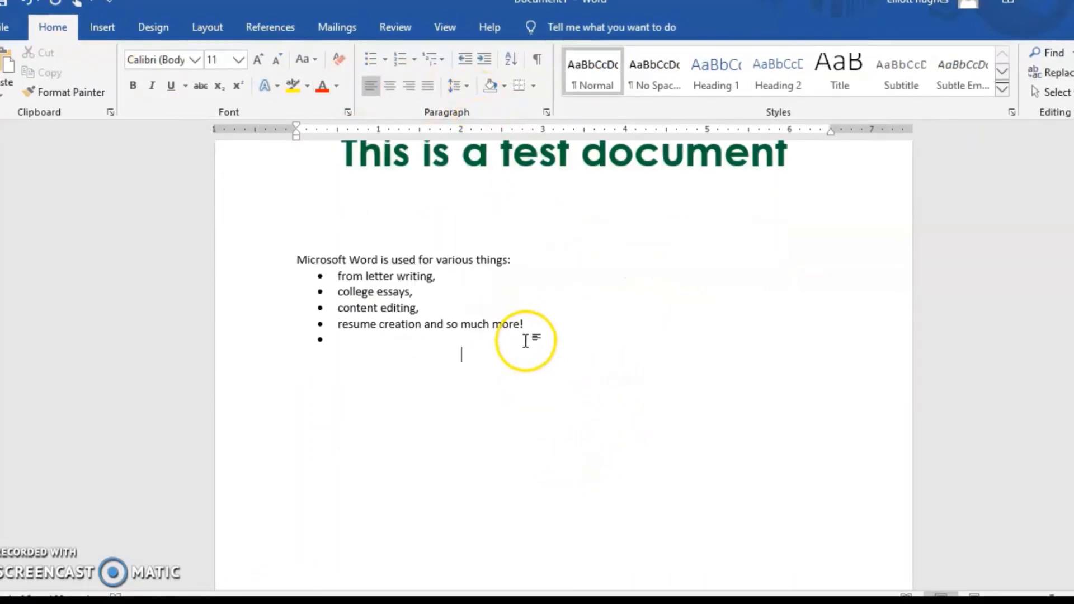
pyautogui.click(472, 377)
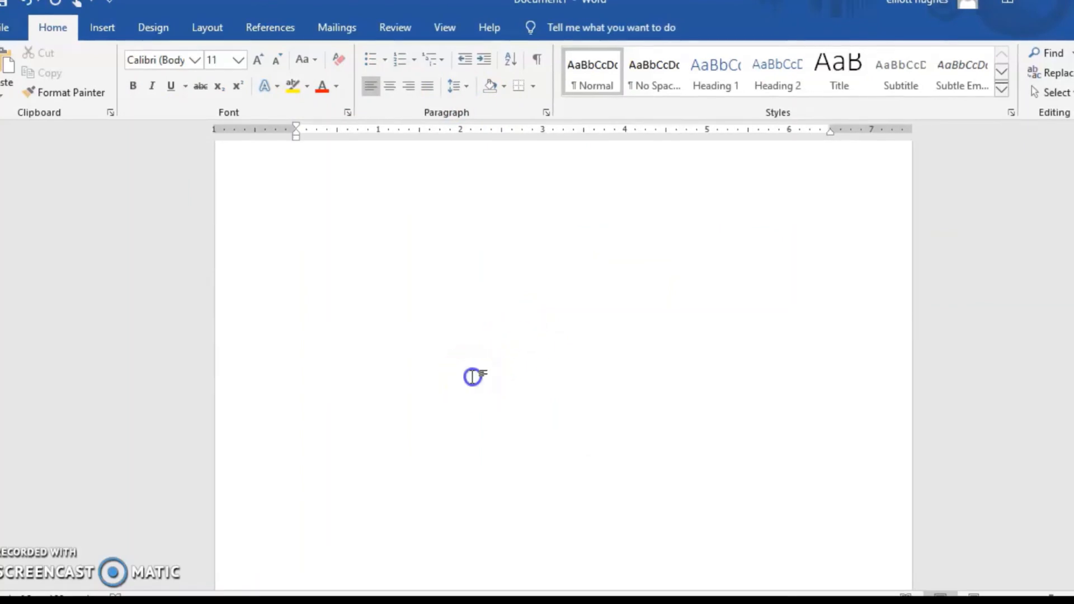
pyautogui.scroll(-5, 89, 123)
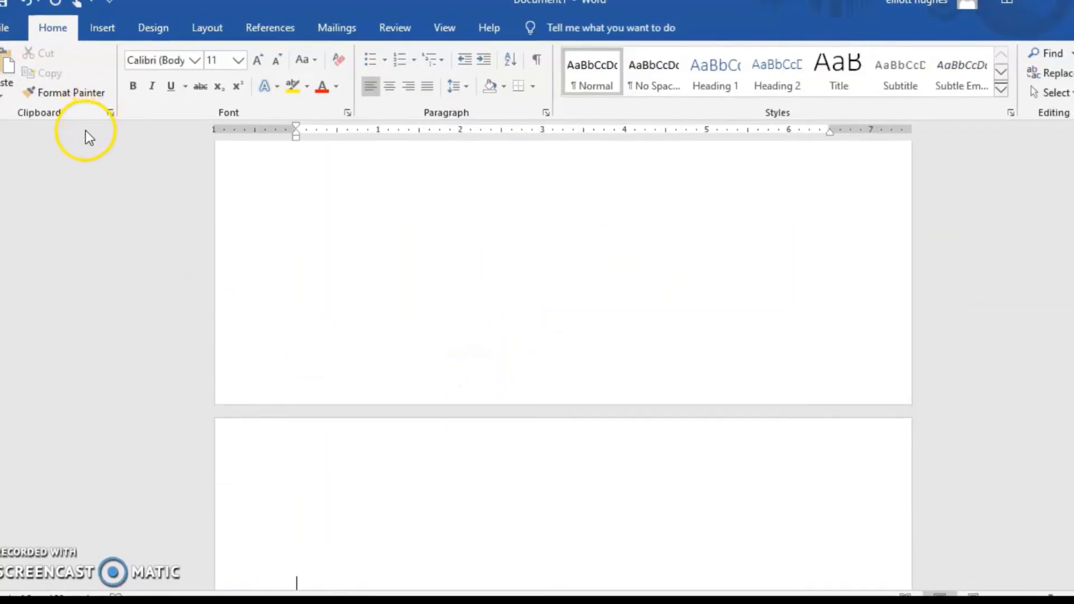
pyautogui.scroll(10, 530, 324)
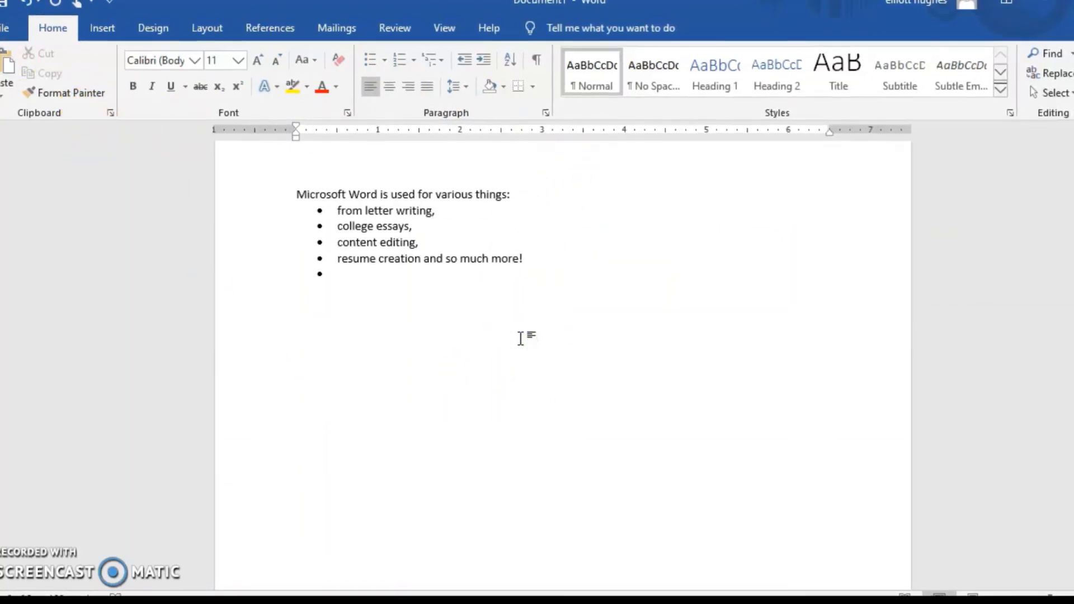
pyautogui.scroll(-8, 521, 338)
pyautogui.scroll(-2, 518, 335)
pyautogui.scroll(2, 518, 335)
pyautogui.scroll(-4, 519, 339)
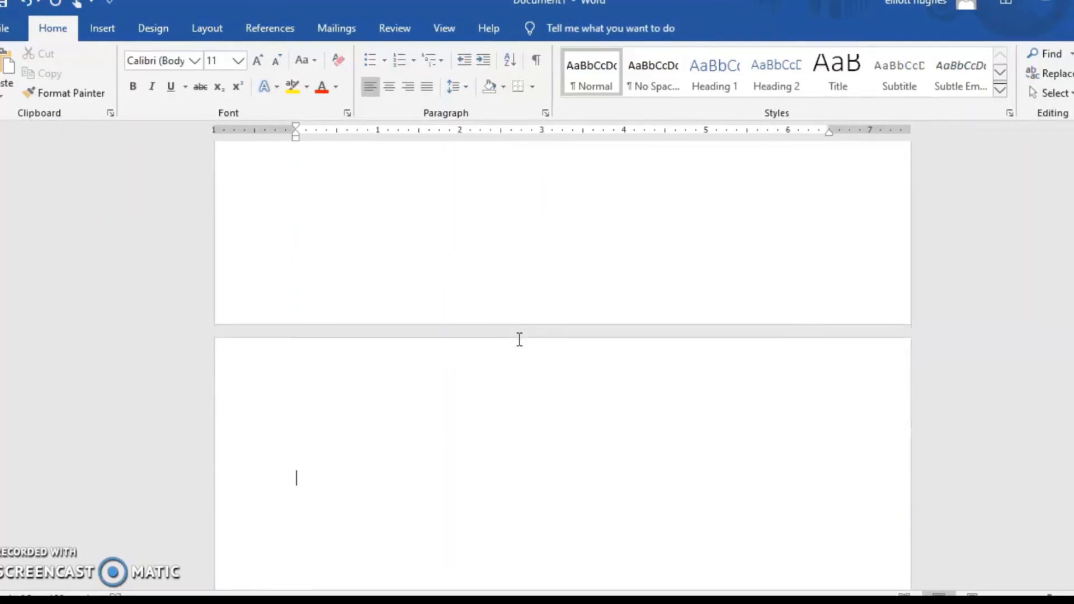
pyautogui.write('sdj')
pyautogui.press('Return')
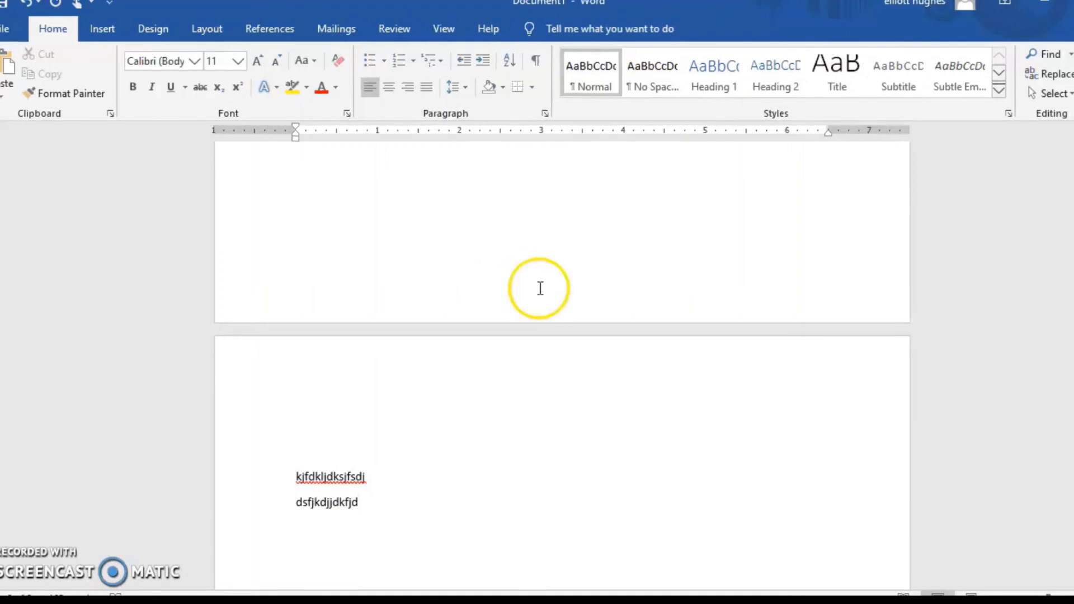
# Set the two filler lines to Single line spacing with 0 pt spacing after the paragraphs
pyautogui.moveTo(360, 506); pyautogui.dragTo(293, 486)
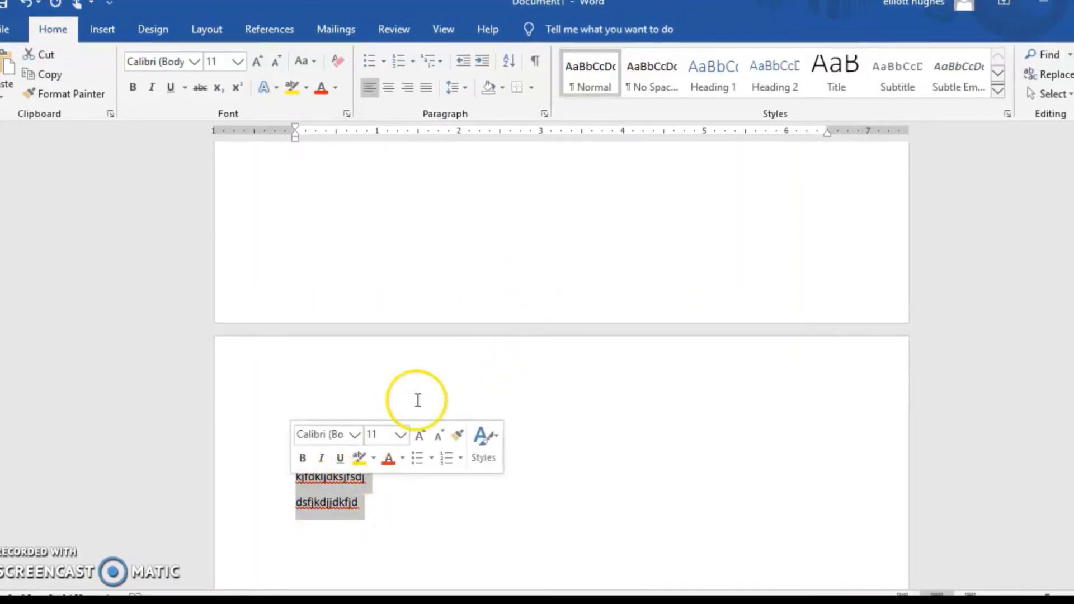
pyautogui.click(468, 90)
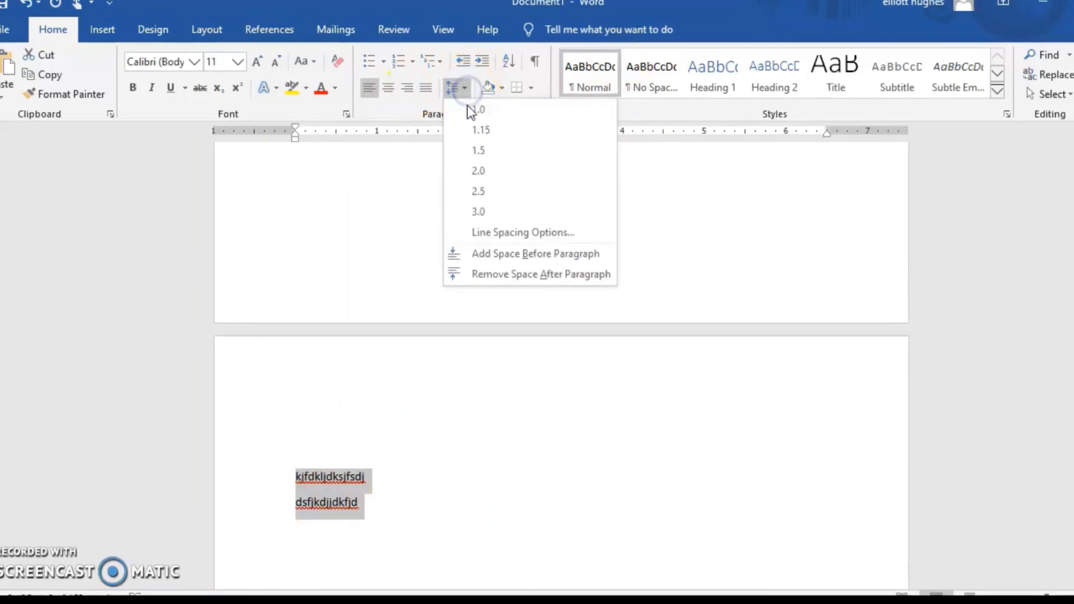
pyautogui.click(489, 233)
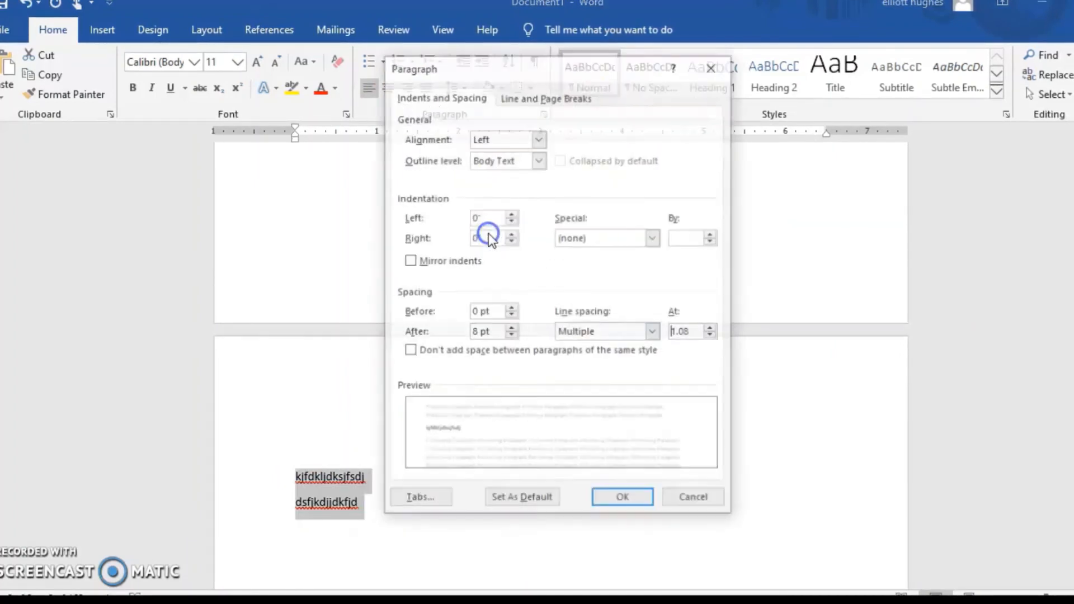
pyautogui.click(561, 334)
pyautogui.click(480, 342)
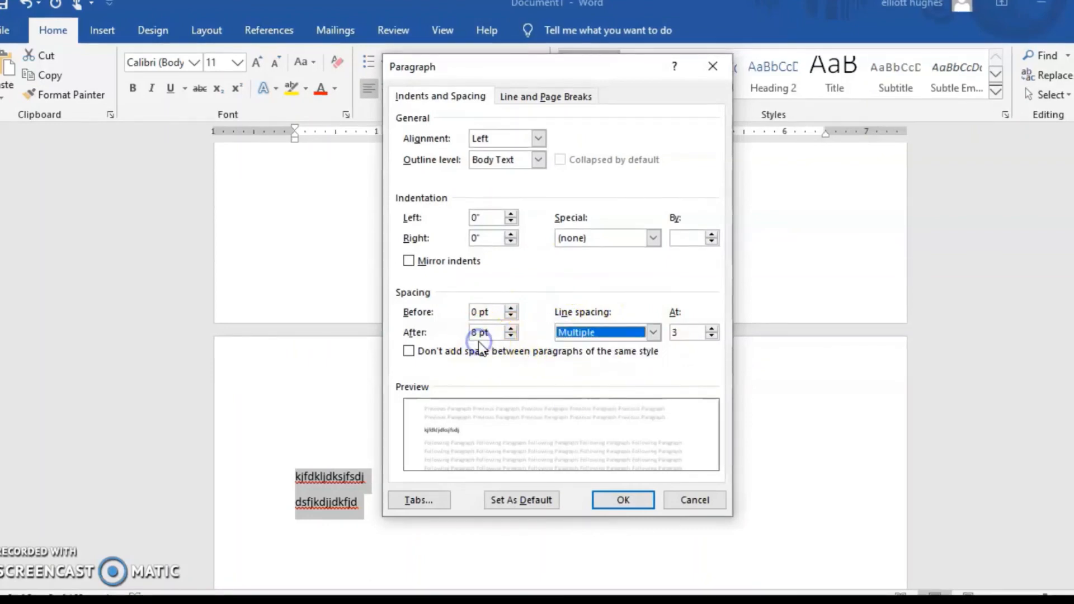
pyautogui.moveTo(480, 338); pyautogui.dragTo(472, 340)
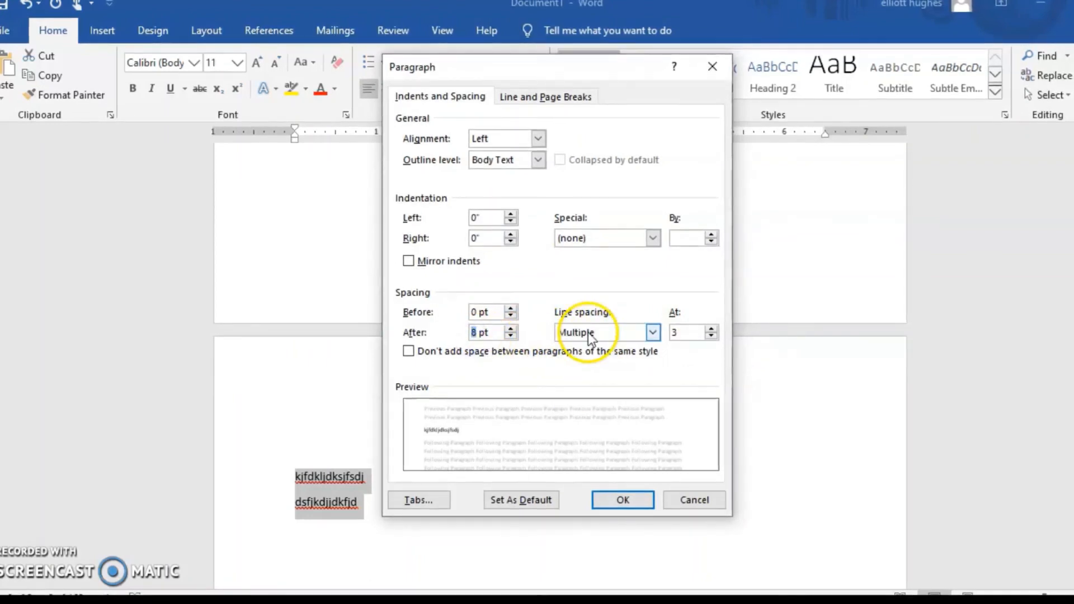
pyautogui.click(588, 334)
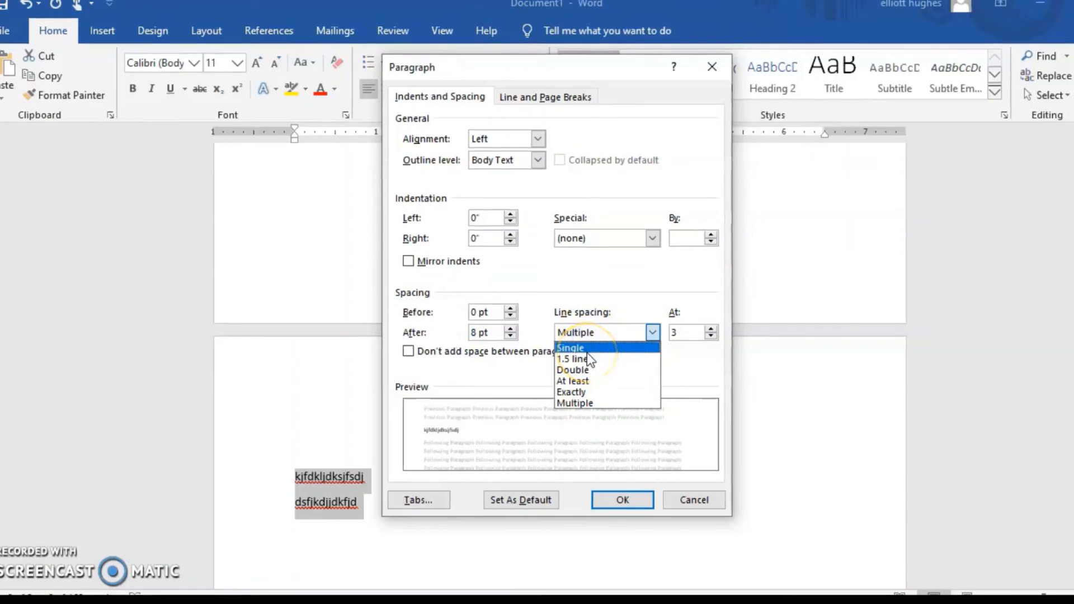
pyautogui.click(588, 350)
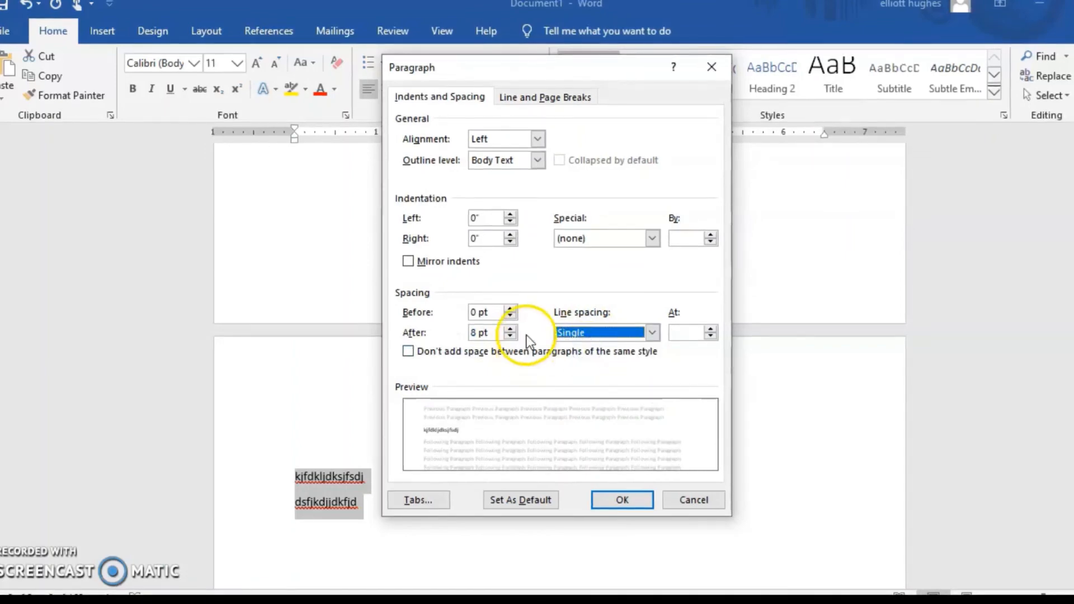
pyautogui.click(511, 337)
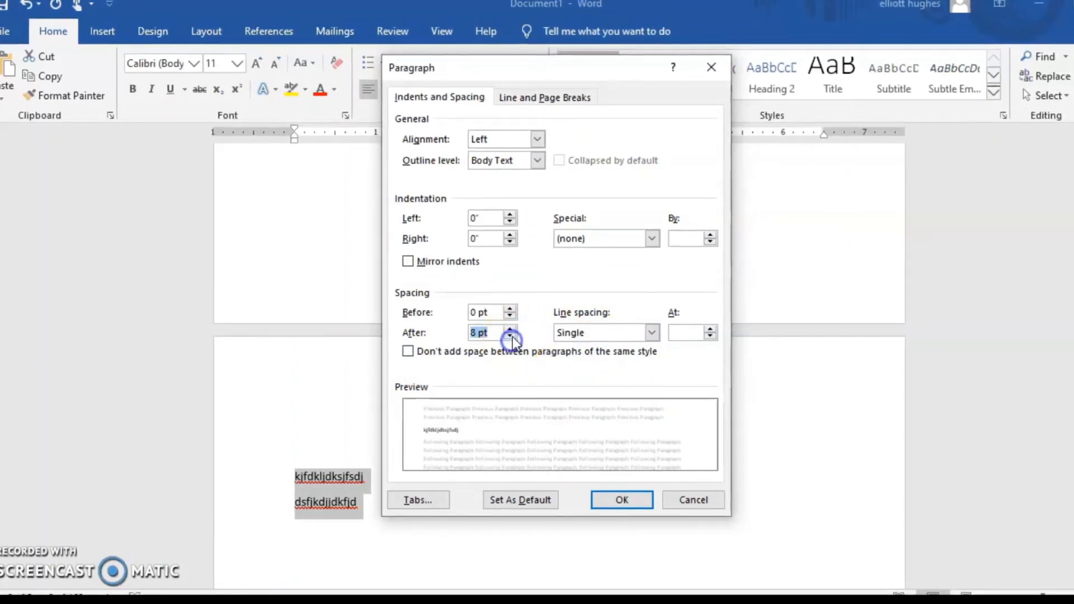
pyautogui.click(510, 336)
pyautogui.click(597, 498)
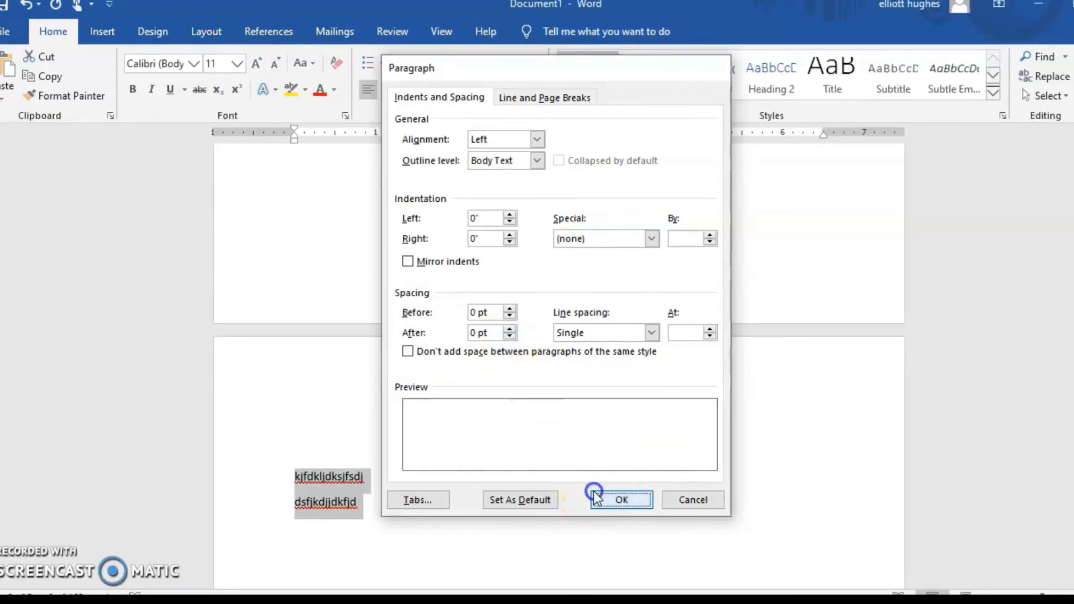
# Delete the two filler lines from the second page
pyautogui.click(354, 496)
pyautogui.moveTo(293, 479); pyautogui.dragTo(364, 498)
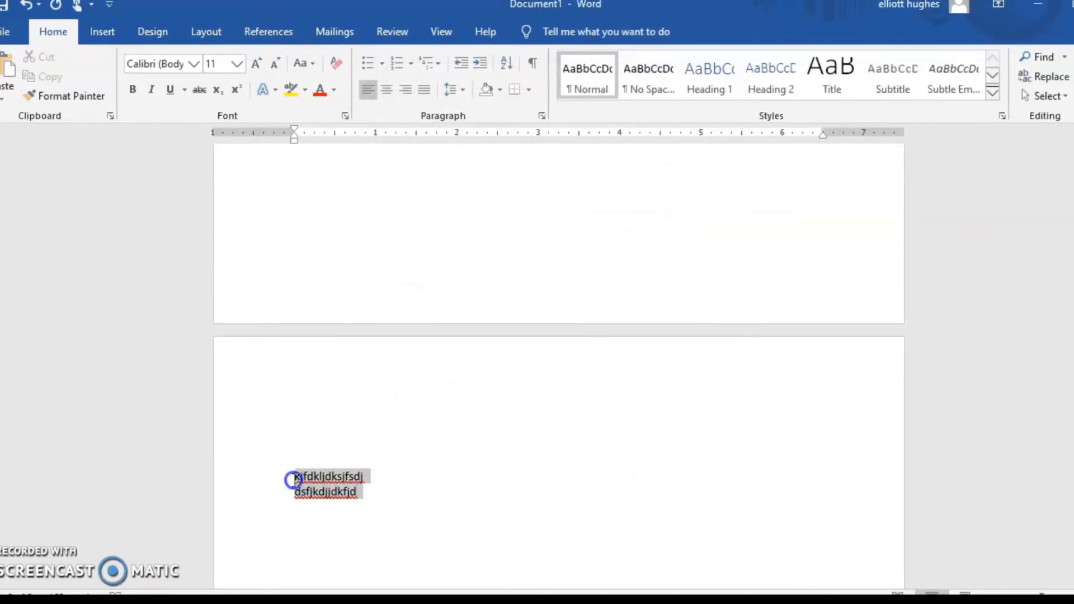
pyautogui.click(372, 509)
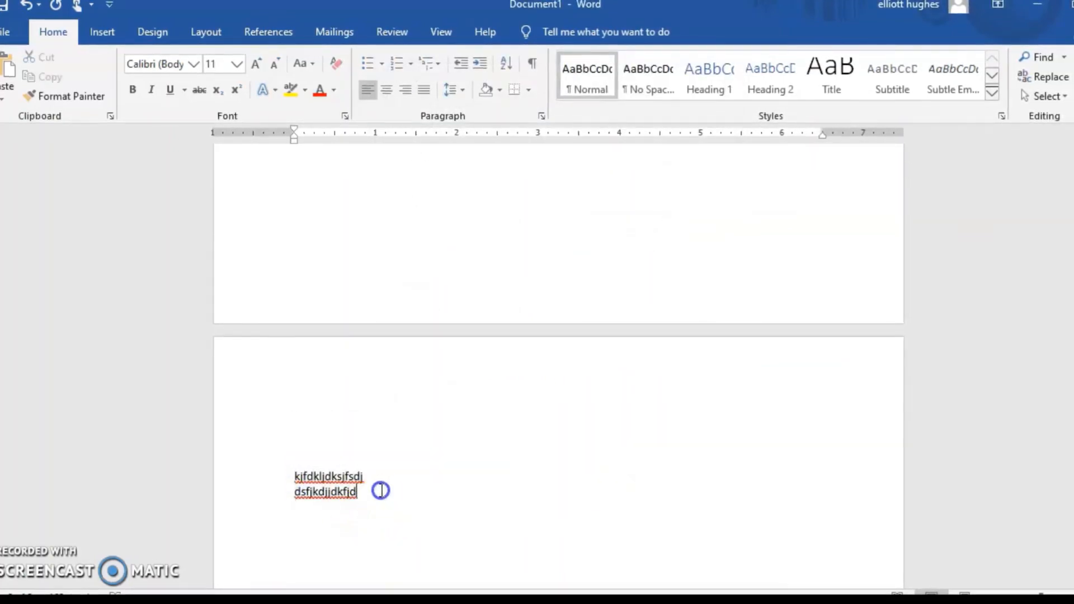
pyautogui.moveTo(380, 490); pyautogui.dragTo(283, 474)
pyautogui.press('Delete')
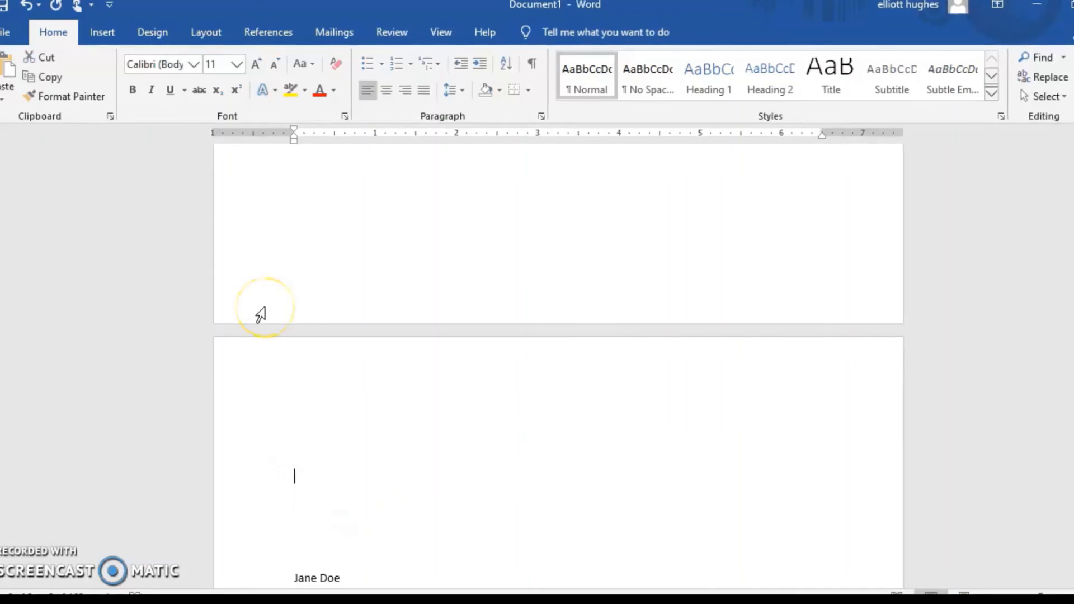
pyautogui.scroll(15, 261, 315)
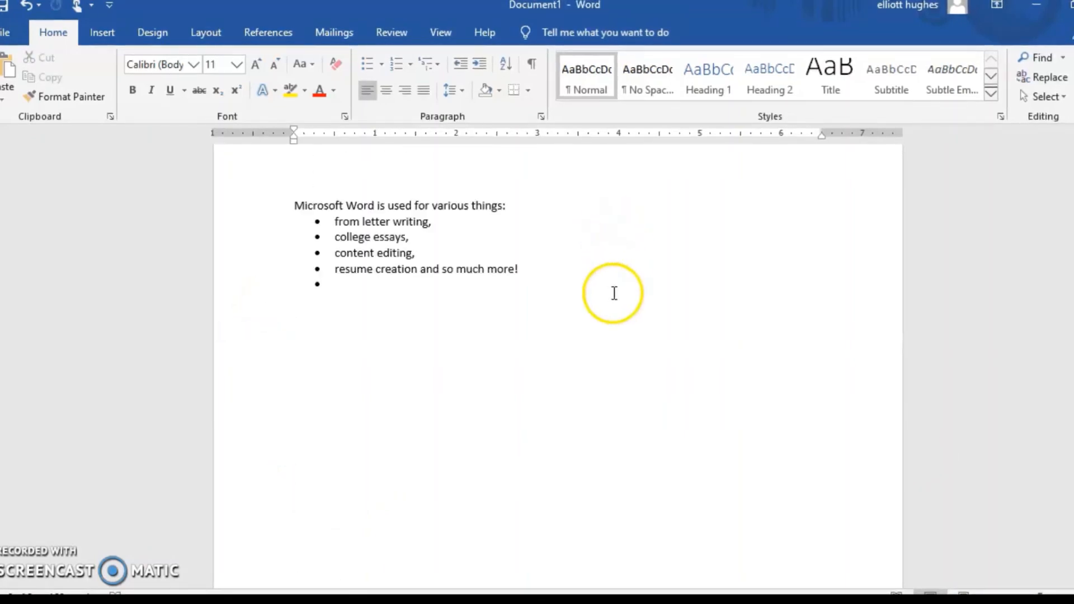
pyautogui.scroll(3, 618, 296)
pyautogui.click(537, 441)
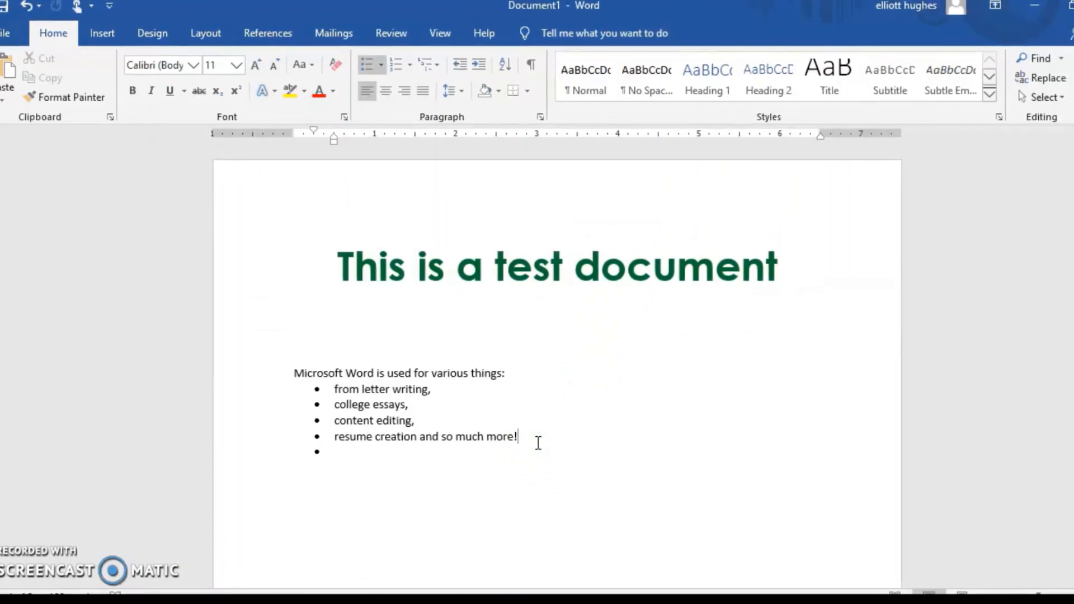
# Select the essay's four heading lines, from student name to date, and preview 1.0 line spacing on them
pyautogui.scroll(-8, 537, 443)
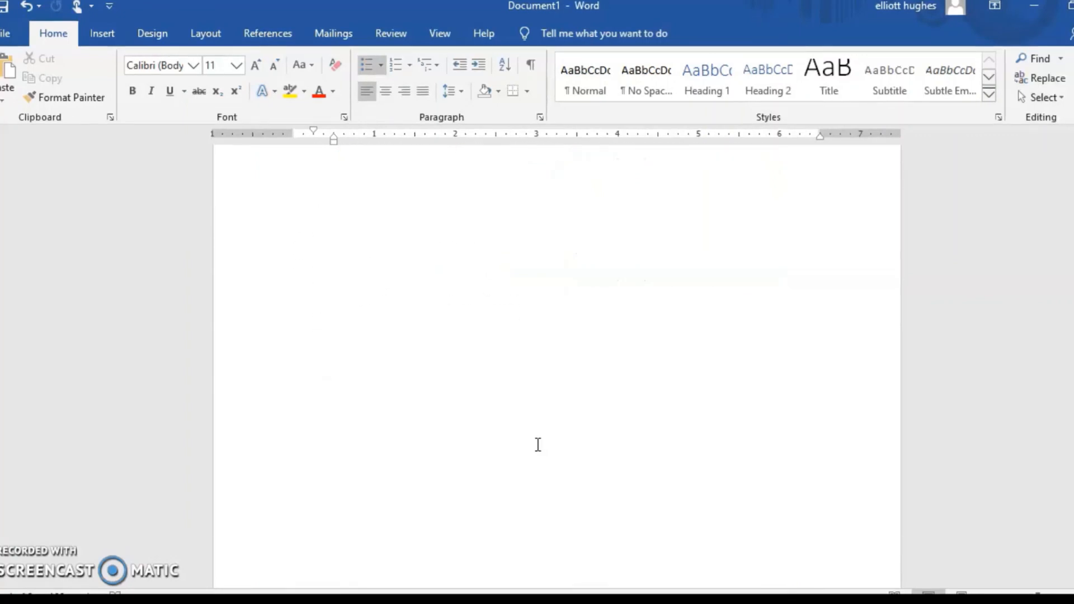
pyautogui.scroll(-5, 538, 444)
pyautogui.scroll(-3, 538, 442)
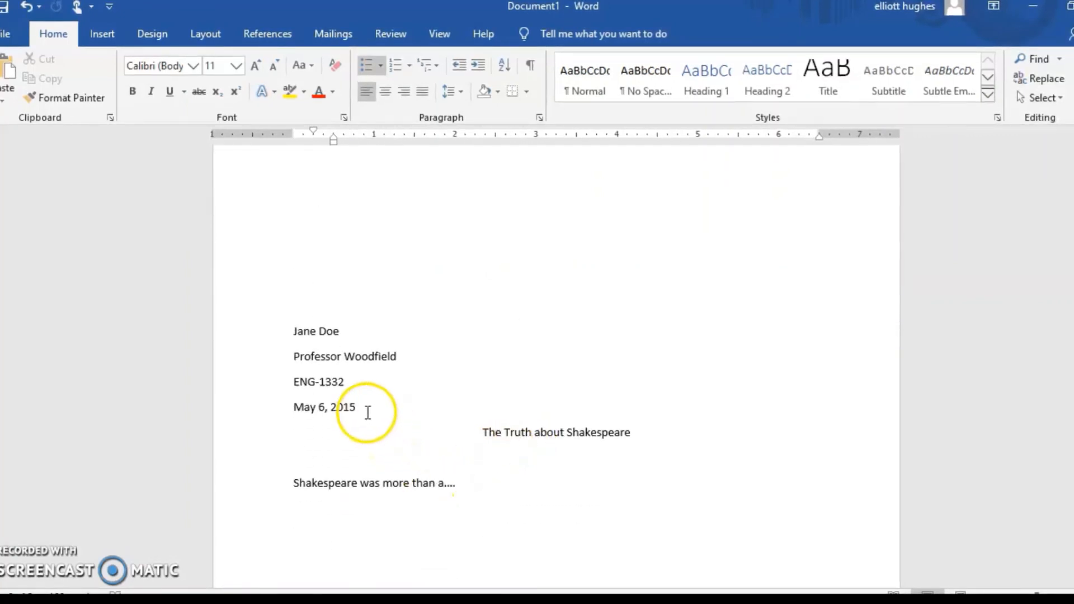
pyautogui.moveTo(292, 331); pyautogui.dragTo(367, 404)
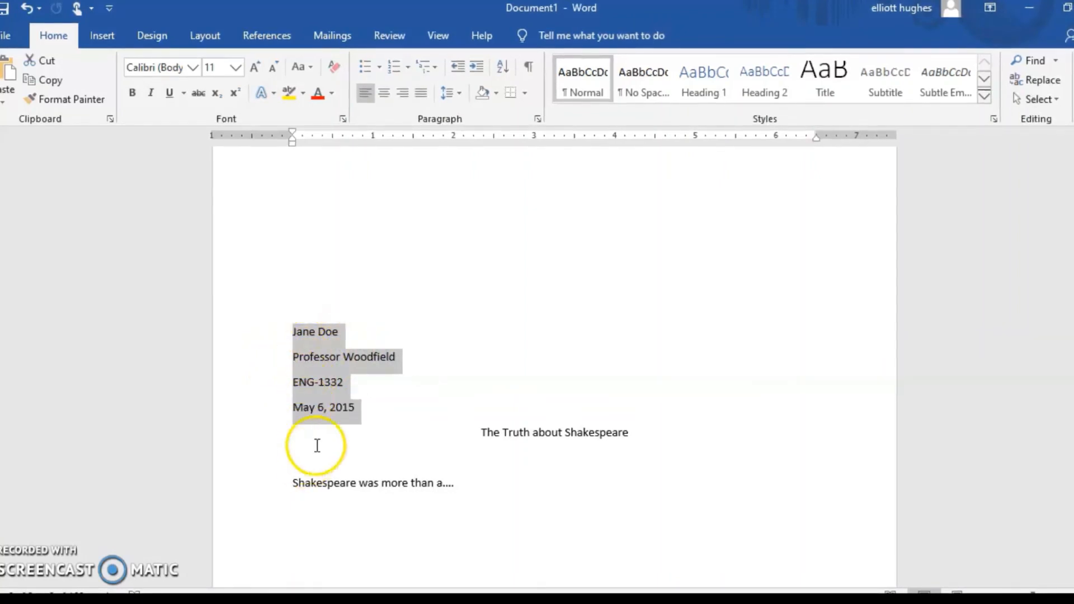
pyautogui.click(460, 94)
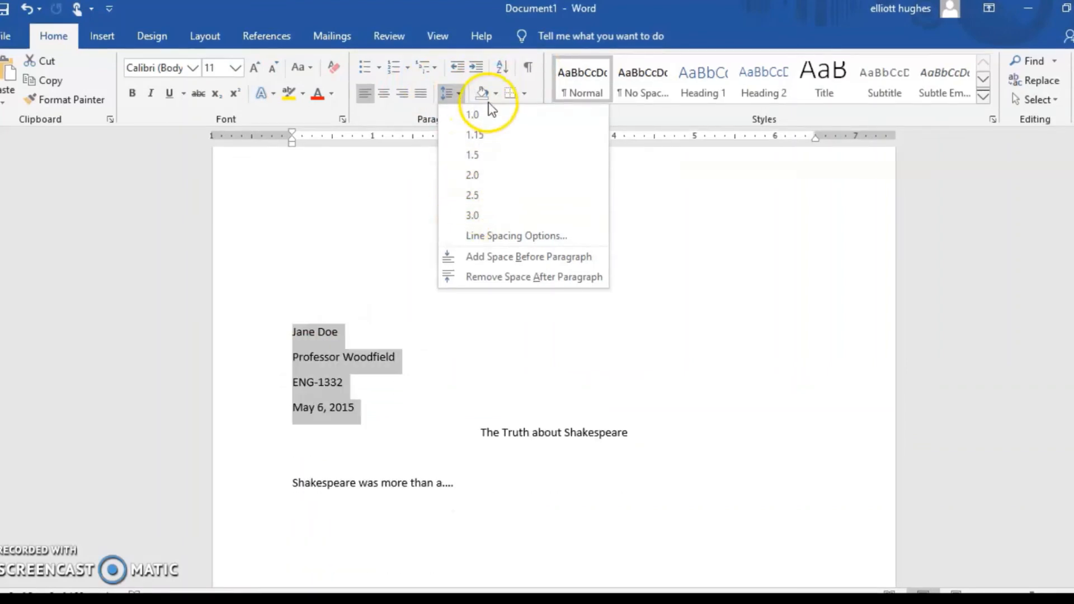
pyautogui.click(475, 114)
pyautogui.scroll(-2, 485, 324)
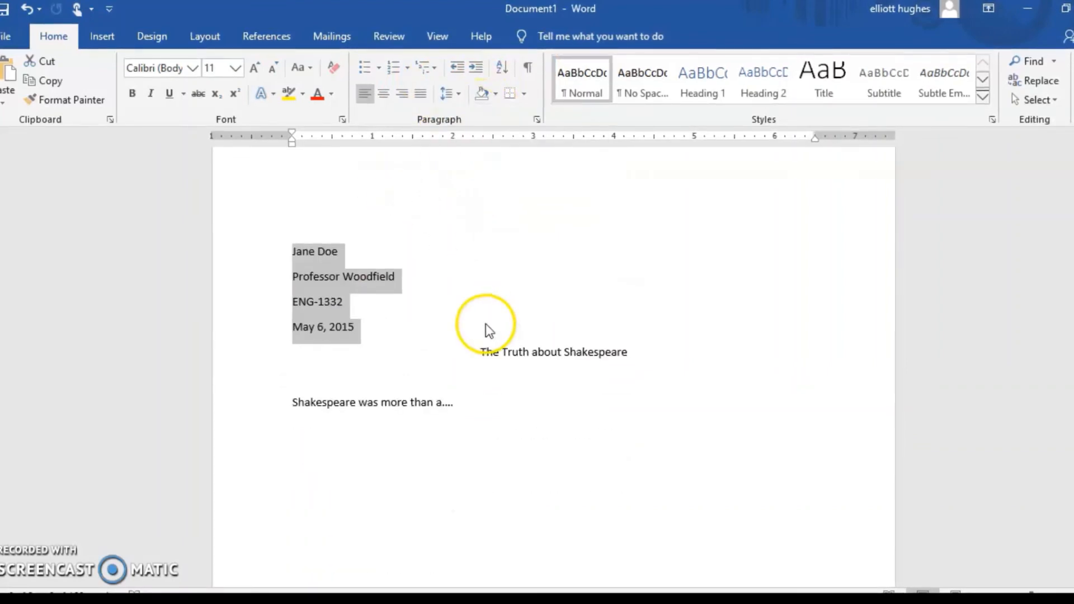
pyautogui.scroll(1, 488, 319)
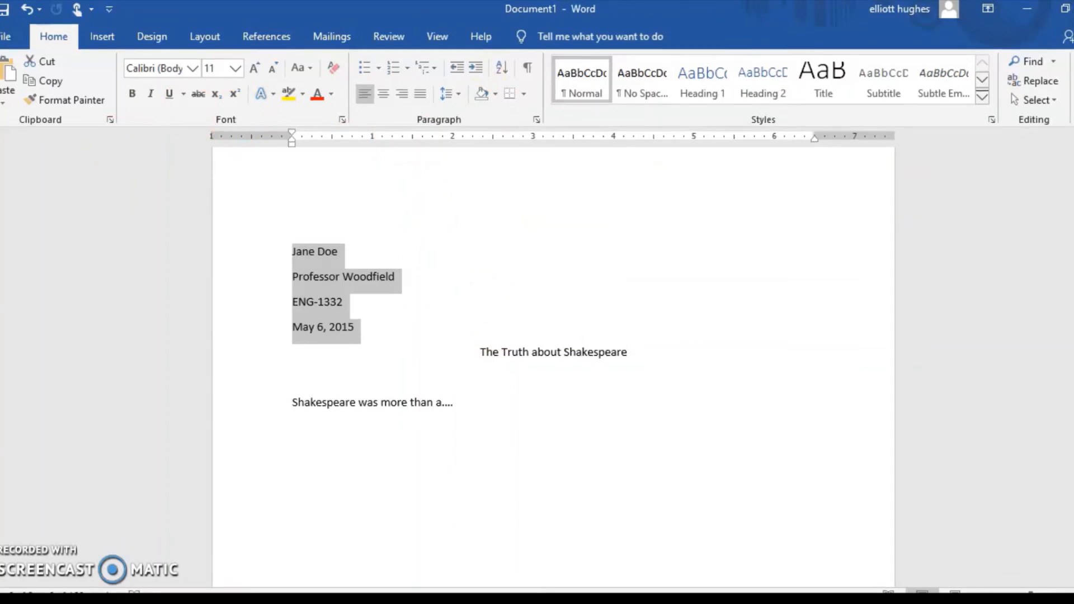
# Return to the first page and place the insertion point before the title "This is a test document"
pyautogui.click(322, 463)
pyautogui.scroll(10, 323, 456)
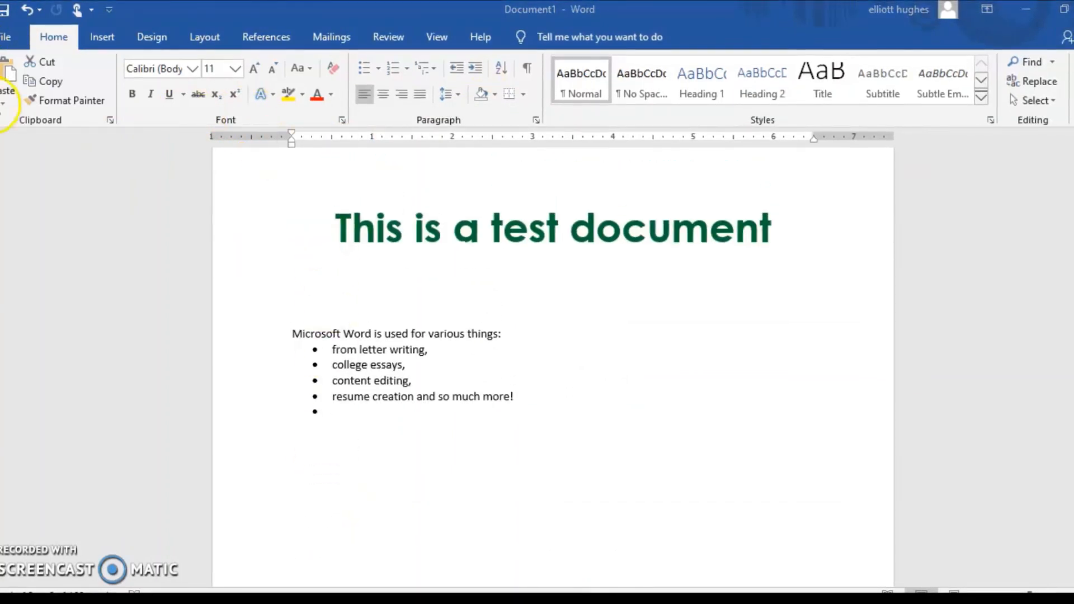
pyautogui.click(52, 38)
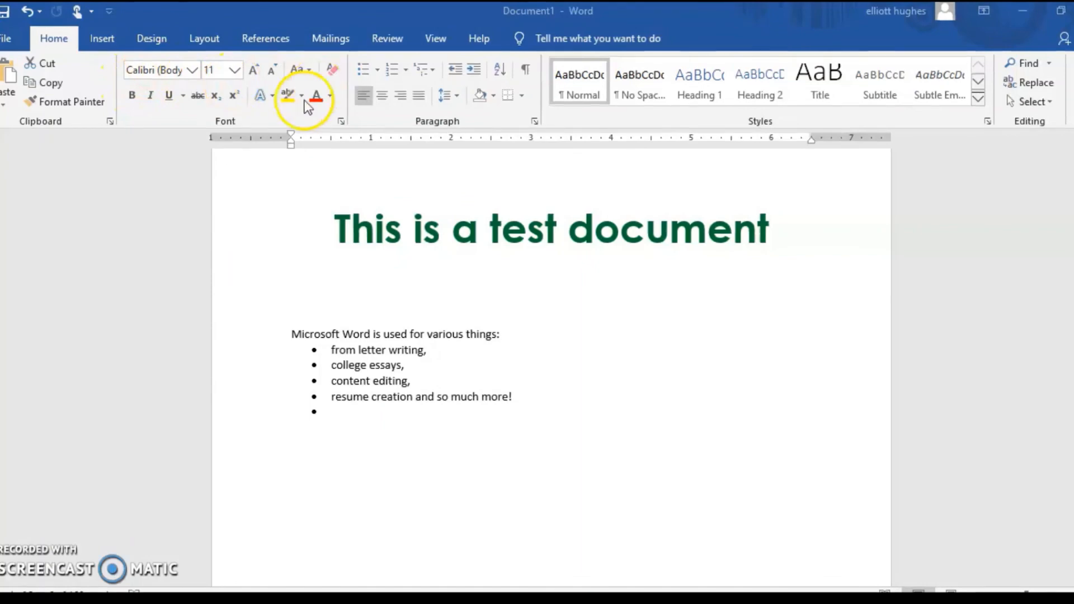
pyautogui.click(305, 230)
pyautogui.click(309, 230)
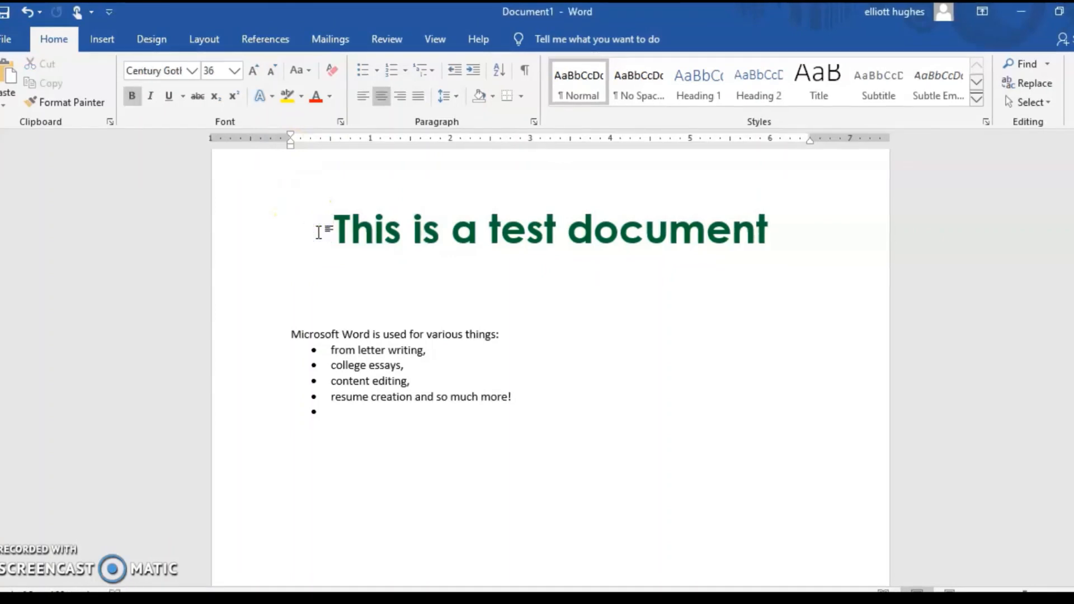